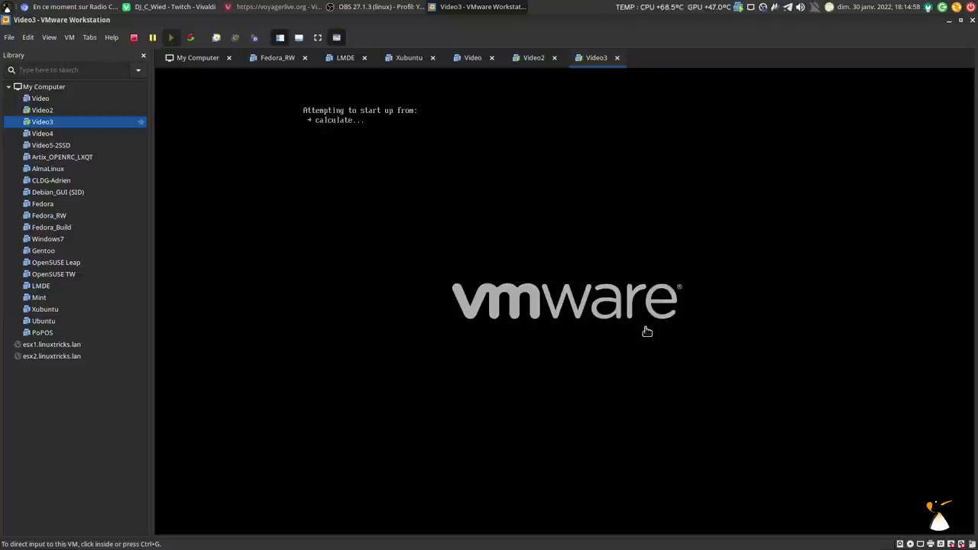
# Boot the Video3 virtual machine from the calculate entry and release input control back to the host.
pyautogui.click(646, 331)
pyautogui.press('Return')
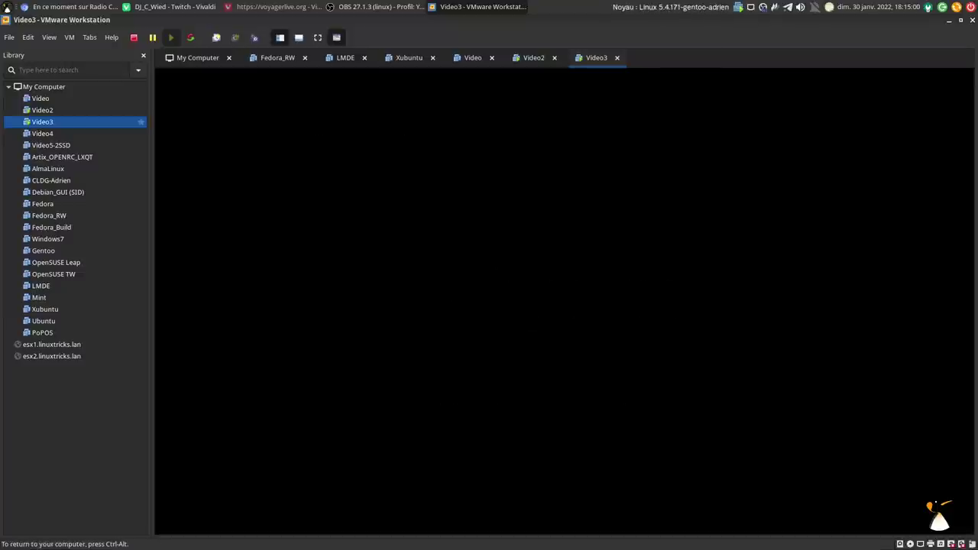
pyautogui.hotkey('ctrl', 'alt')
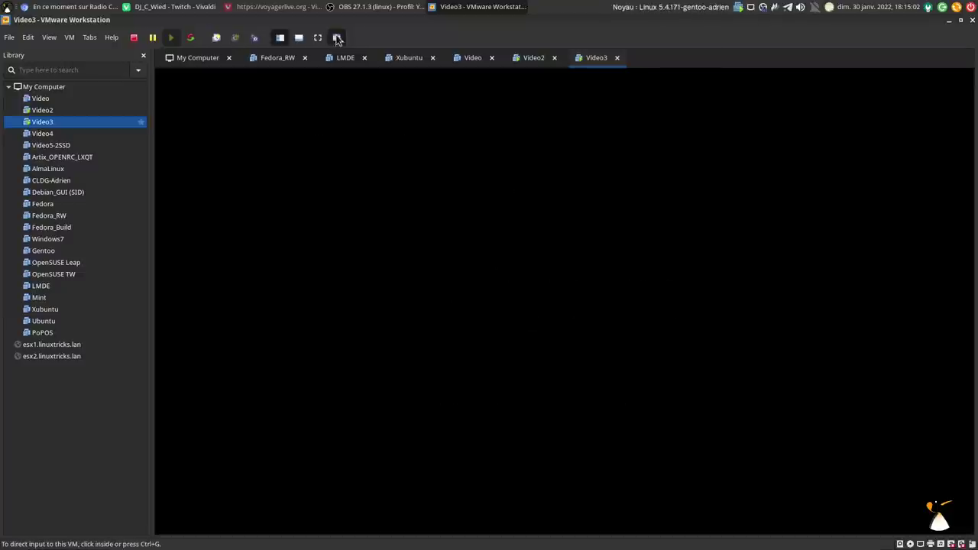
# Examine the Voyager-21.10-GE-amd64.iso file size in Video3's CD/DVD image browser, leaving the virtual machine settings without saving.
pyautogui.click(337, 37)
pyautogui.doubleClick(275, 196)
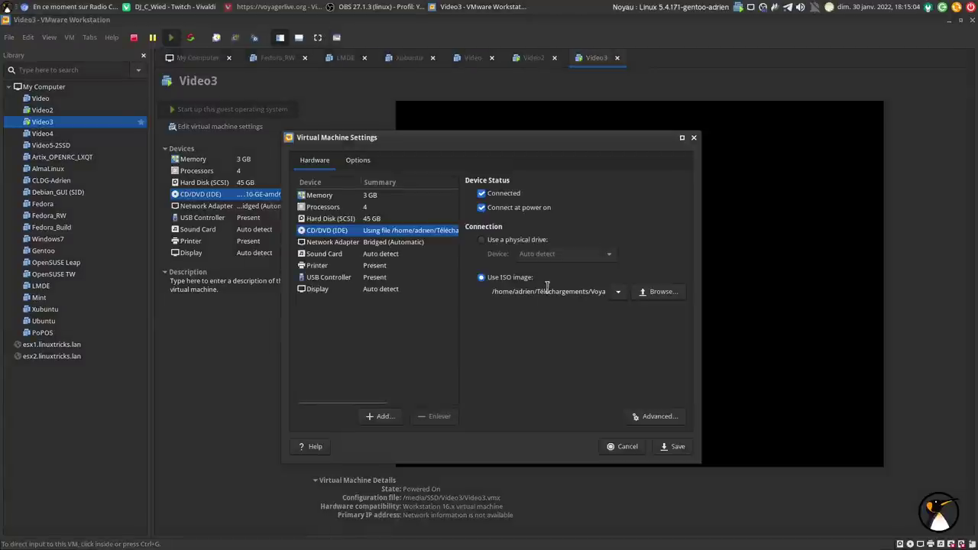
pyautogui.click(642, 295)
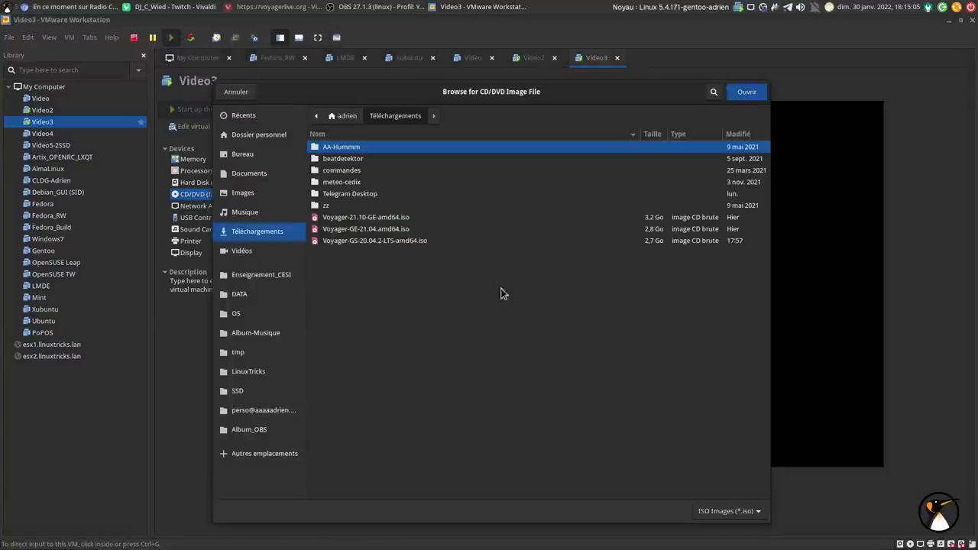
pyautogui.click(365, 220)
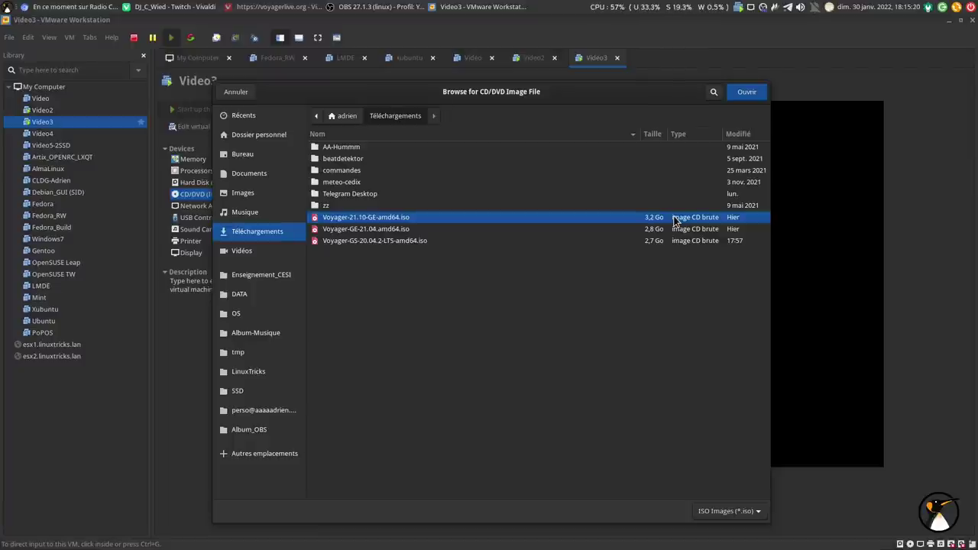
pyautogui.click(245, 97)
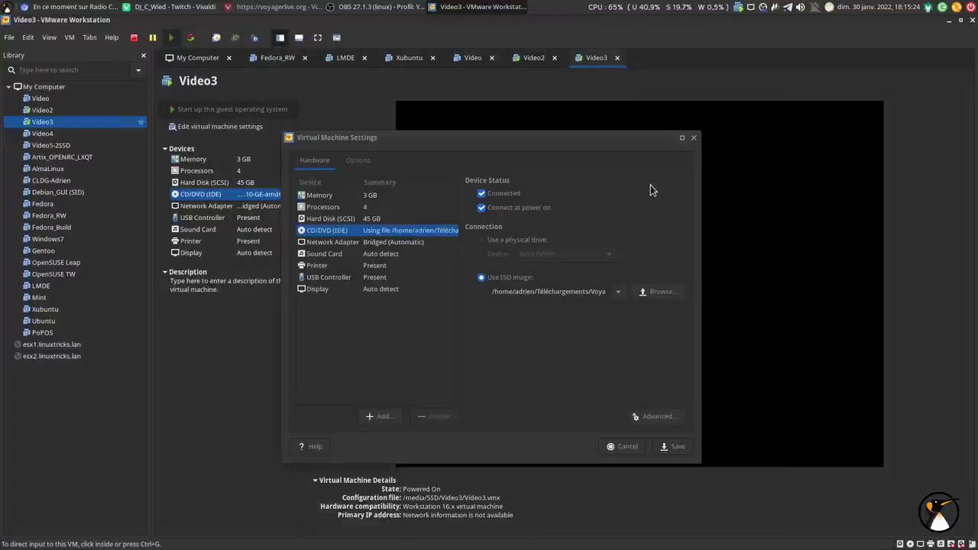
pyautogui.click(693, 141)
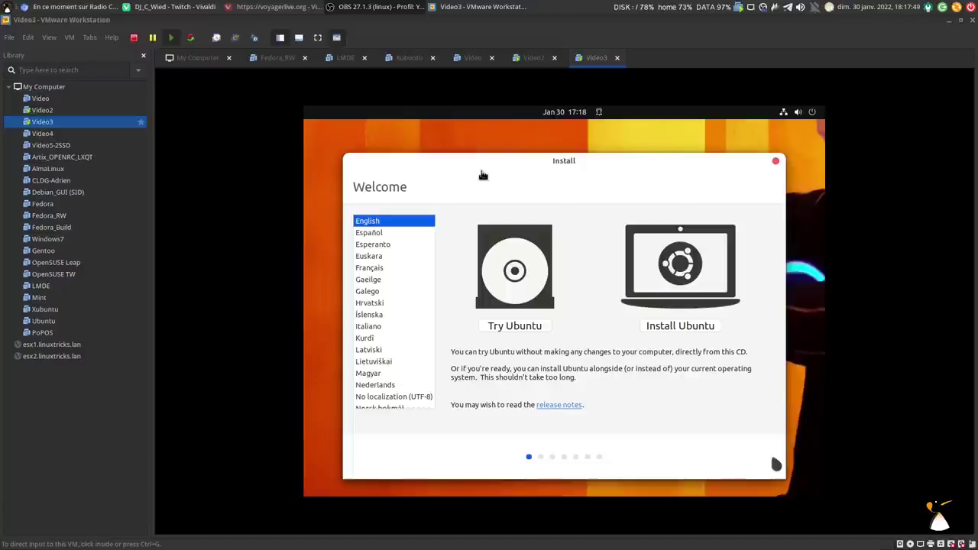
# Set the installer language to Français and start the Ubuntu installation.
pyautogui.click(368, 271)
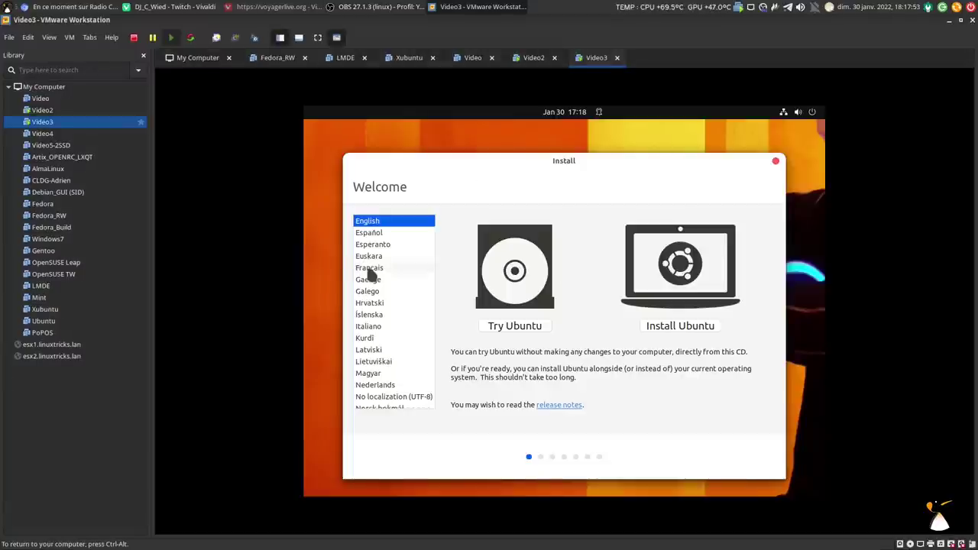
pyautogui.click(369, 269)
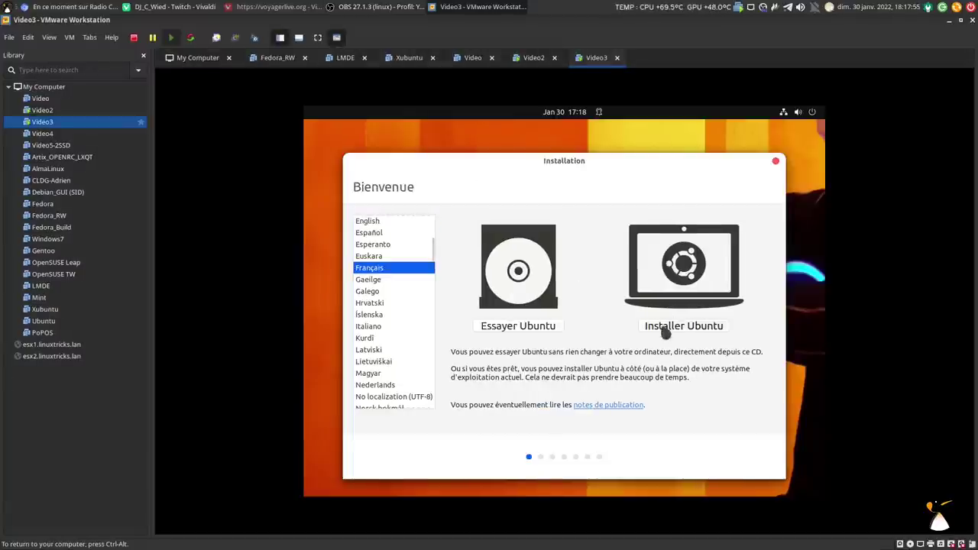
pyautogui.click(664, 332)
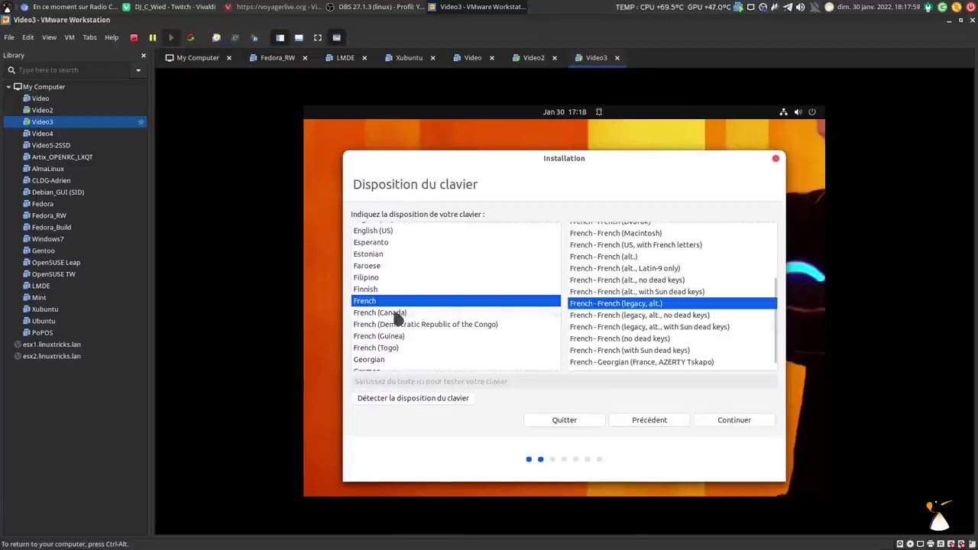
# Accept the French (legacy, alt.) keyboard layout and the normal installation with updates downloaded during setup.
pyautogui.click(737, 420)
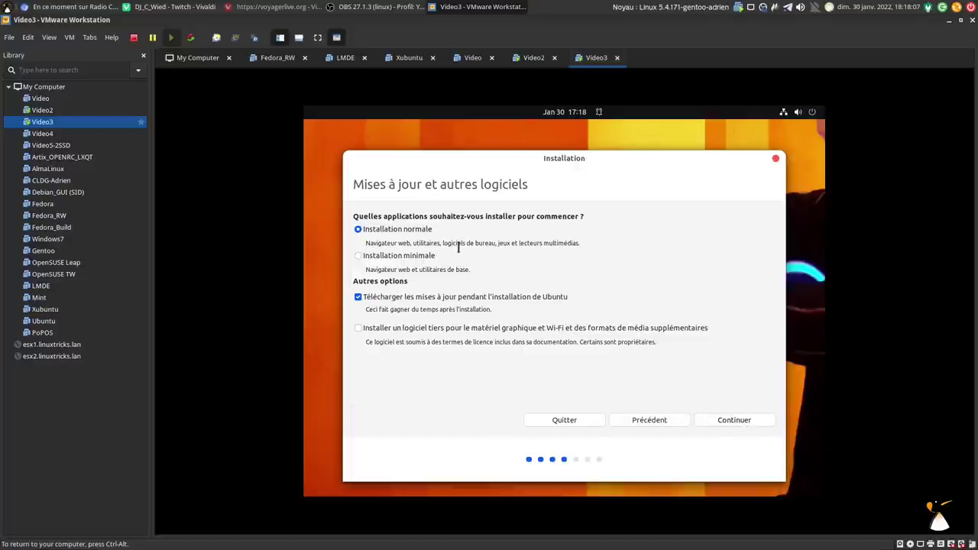
pyautogui.click(733, 419)
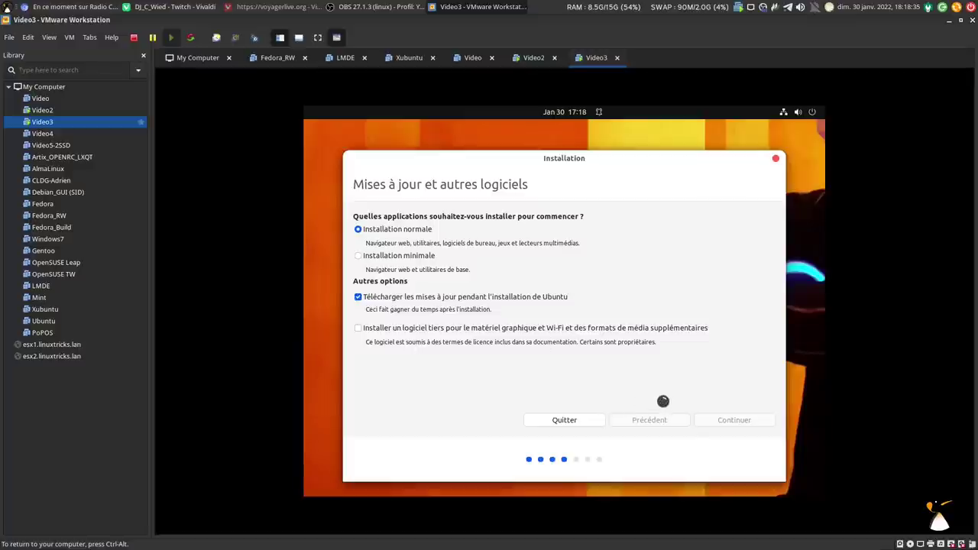
pyautogui.hotkey('ctrl', 'alt')
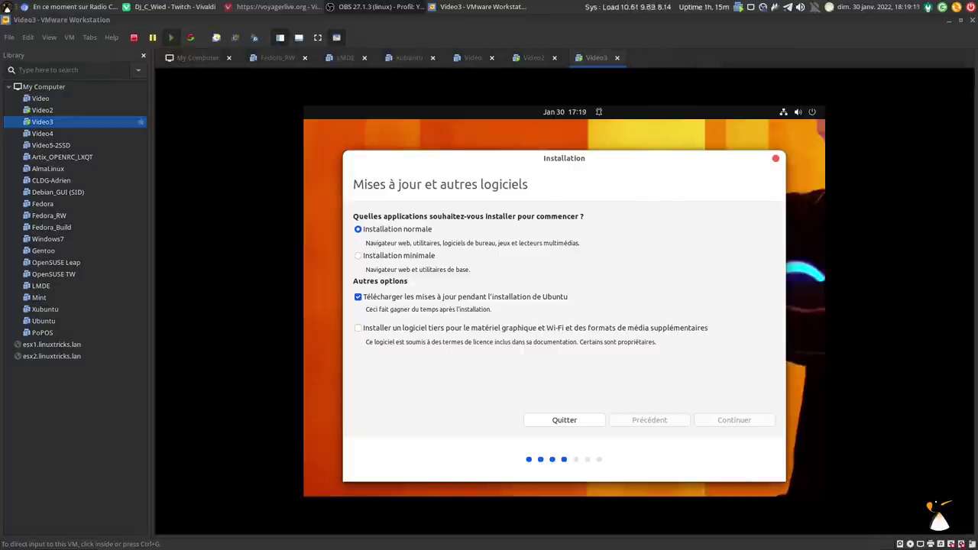
# Choose to erase the disk and install Ubuntu, confirming the partition changes on sda.
pyautogui.click(433, 278)
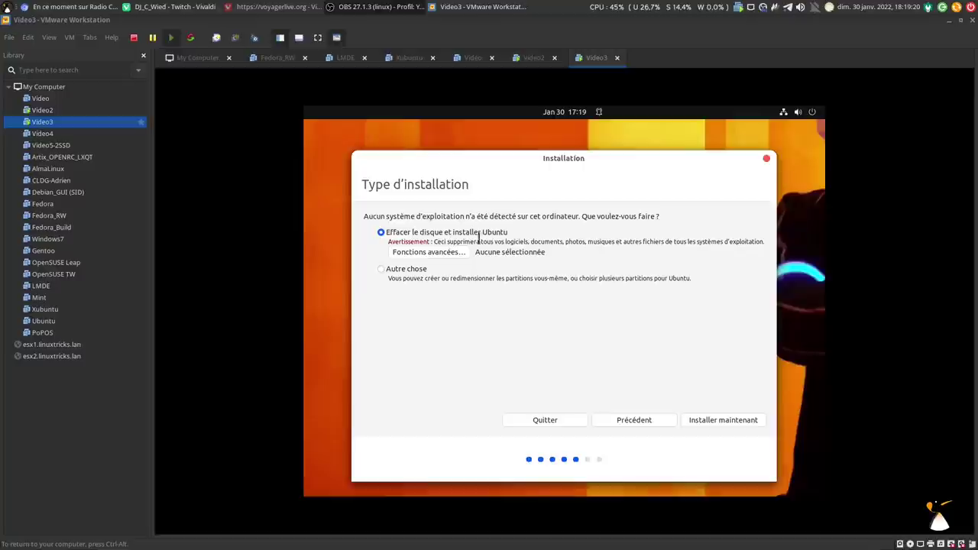
pyautogui.click(735, 422)
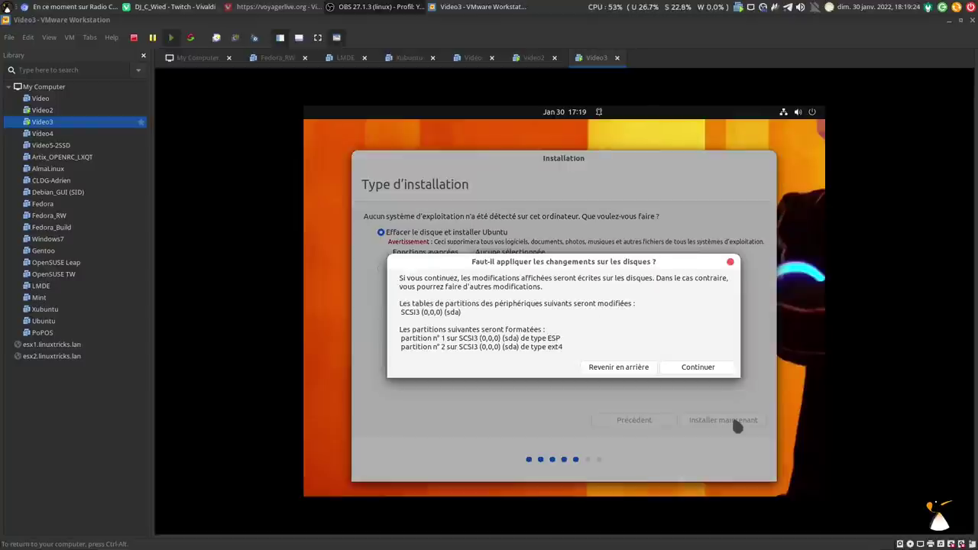
pyautogui.click(714, 370)
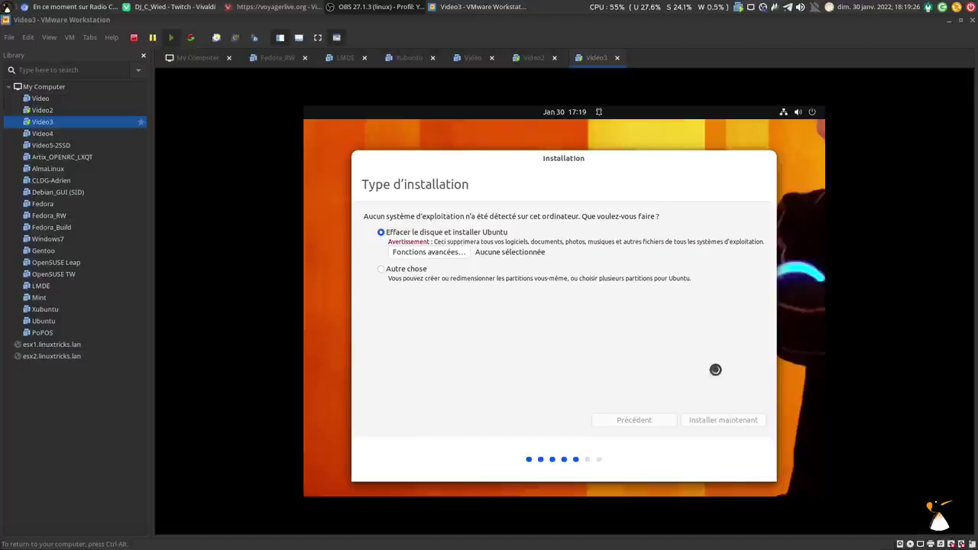
# Display the virtual machine in full screen and accept Paris as the installation's location.
pyautogui.hotkey('ctrl', 'alt')
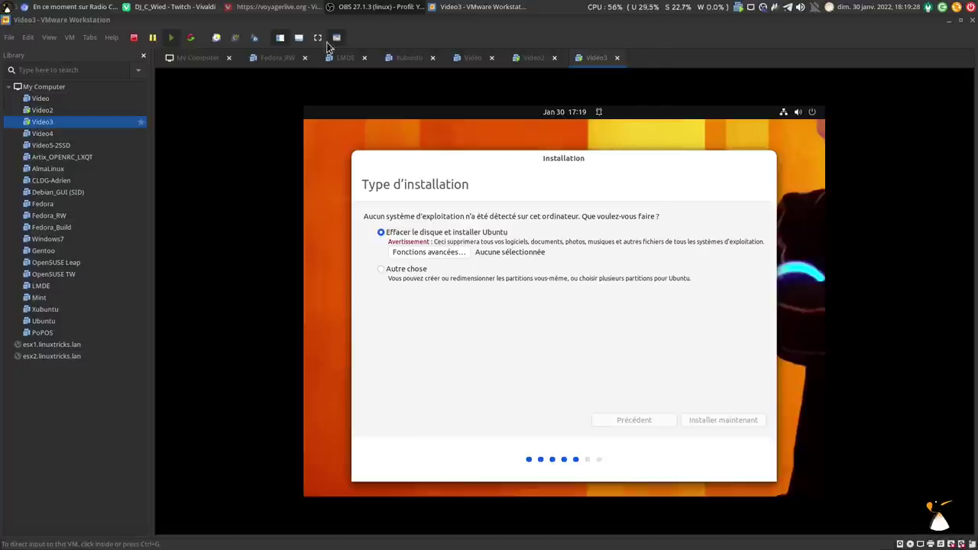
pyautogui.click(315, 37)
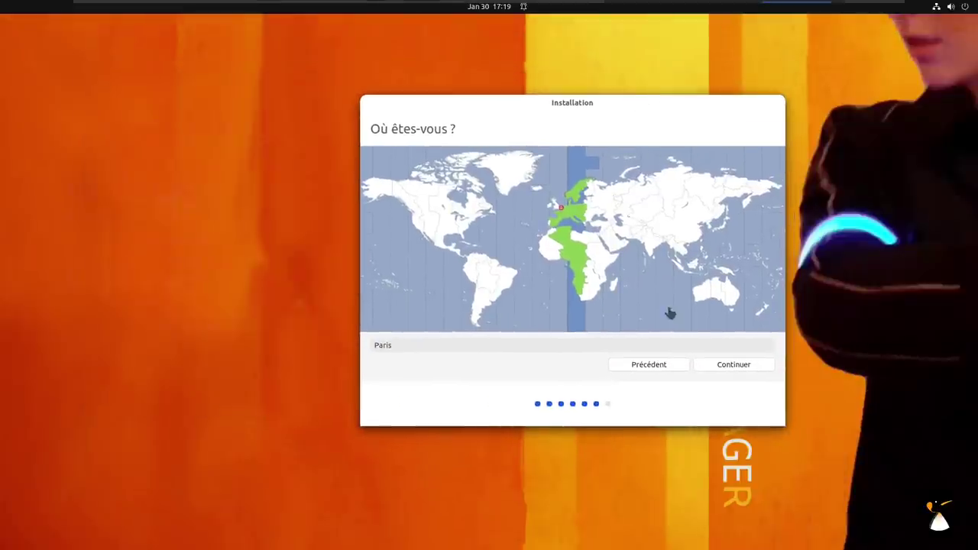
pyautogui.click(746, 369)
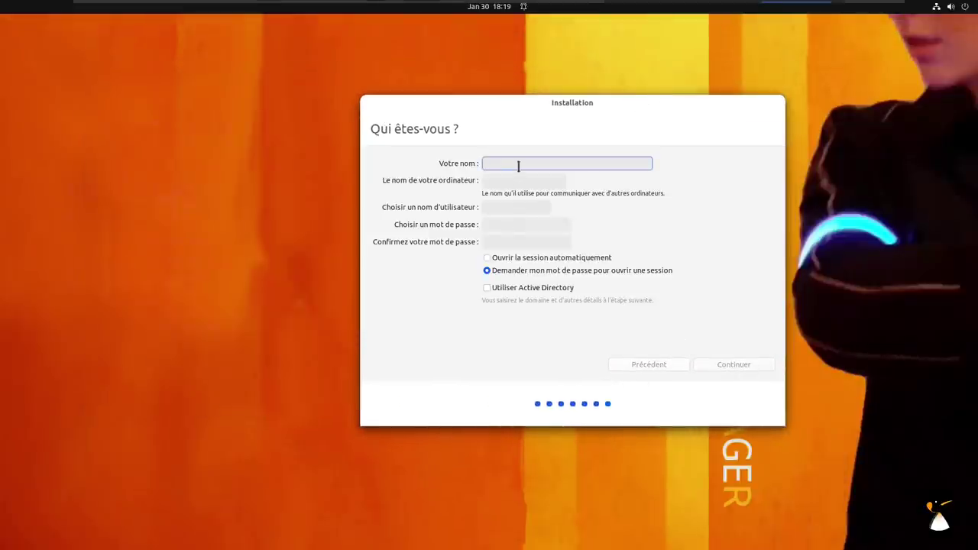
# Create the user account by entering the user's name and the account password with its confirmation, and continue the installation.
pyautogui.write('qdriend')
pyautogui.press('BackSpace')
pyautogui.press('Delete')
pyautogui.write('a')
pyautogui.click(531, 224)
pyautogui.write('a')
pyautogui.press('Tab')
pyautogui.write('a')
pyautogui.click(721, 365)
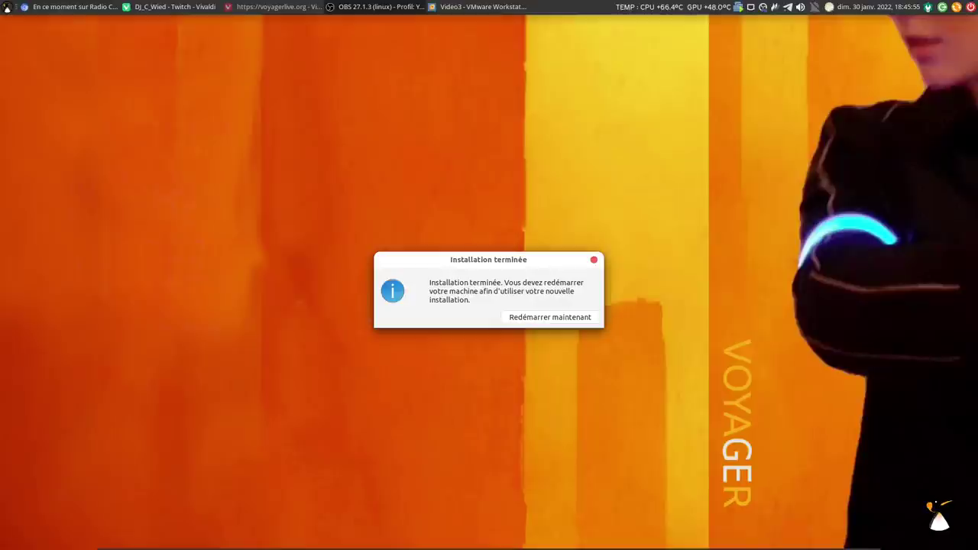
# Restart into the newly installed system and show the session types offered for the user on the login screen.
pyautogui.click(571, 324)
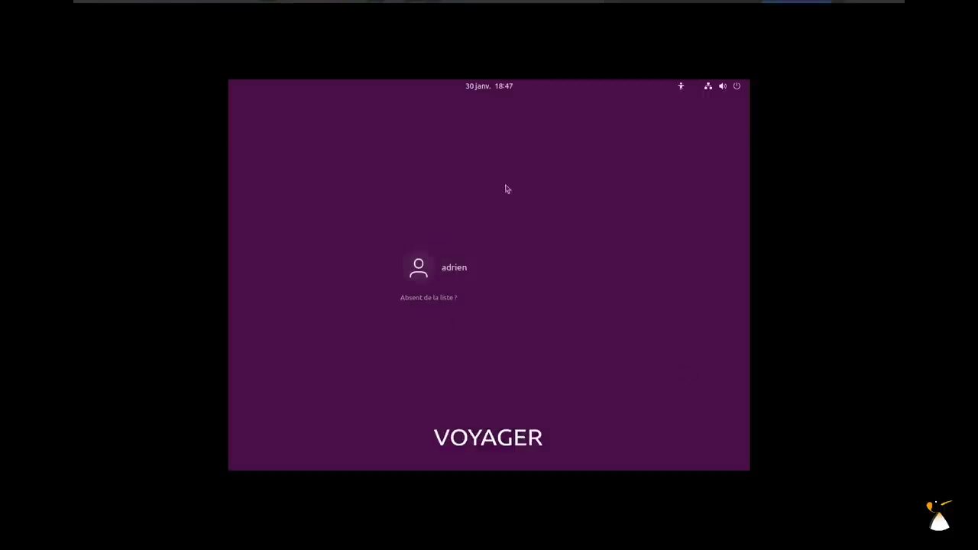
pyautogui.click(489, 278)
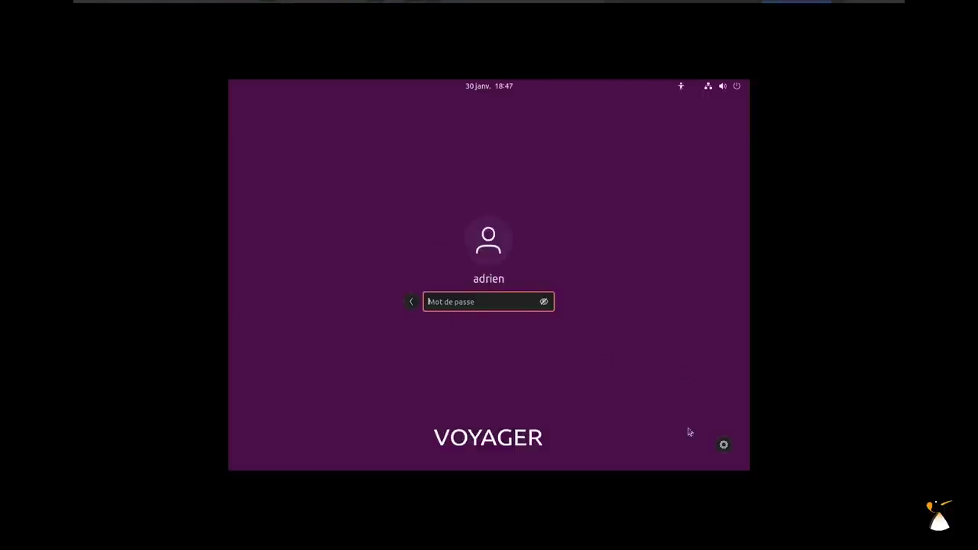
pyautogui.click(724, 446)
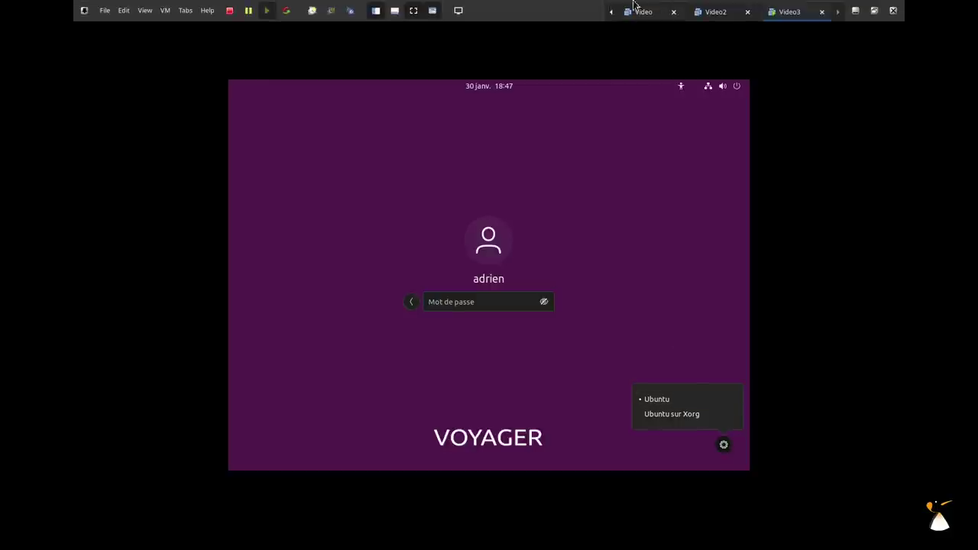
# Refit the login screen by leaving and re-entering full screen, and log in with the account password.
pyautogui.click(410, 10)
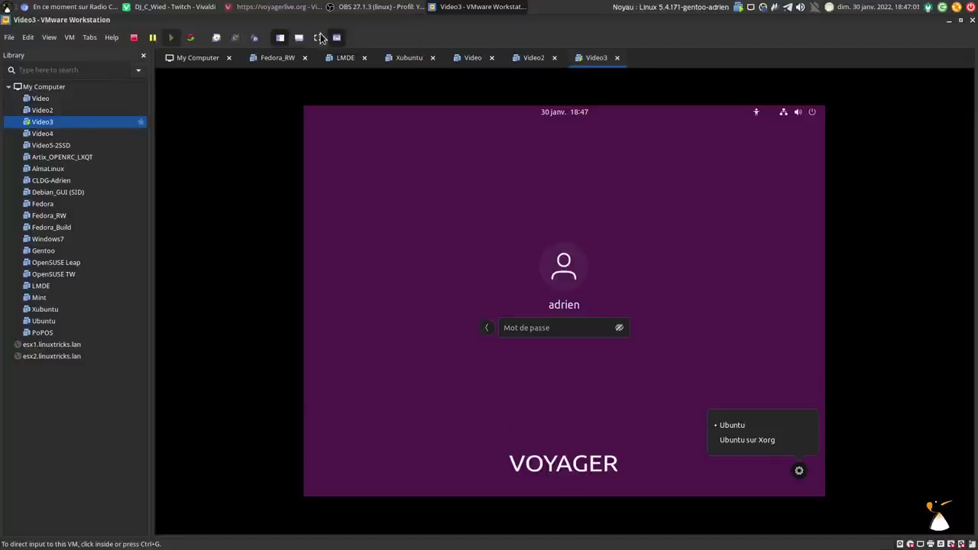
pyautogui.click(318, 37)
pyautogui.click(489, 301)
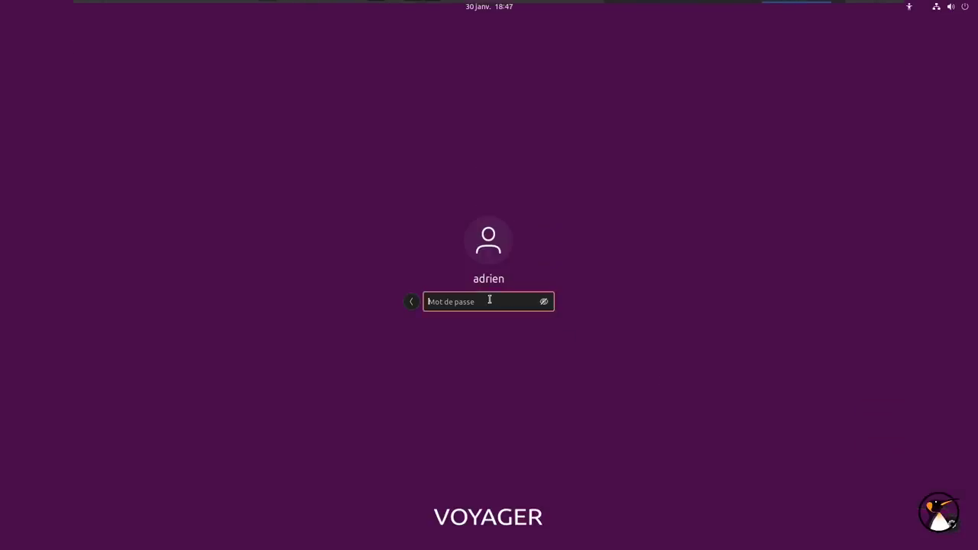
pyautogui.write('a')
pyautogui.press('Return')
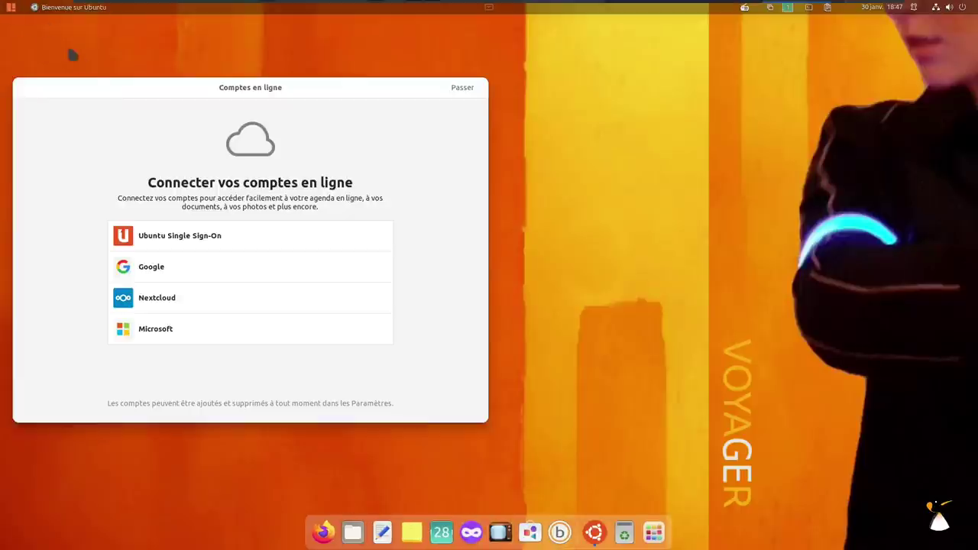
# Complete the Ubuntu welcome assistant, skipping online accounts and choosing not to send system information.
pyautogui.moveTo(115, 87); pyautogui.dragTo(339, 89)
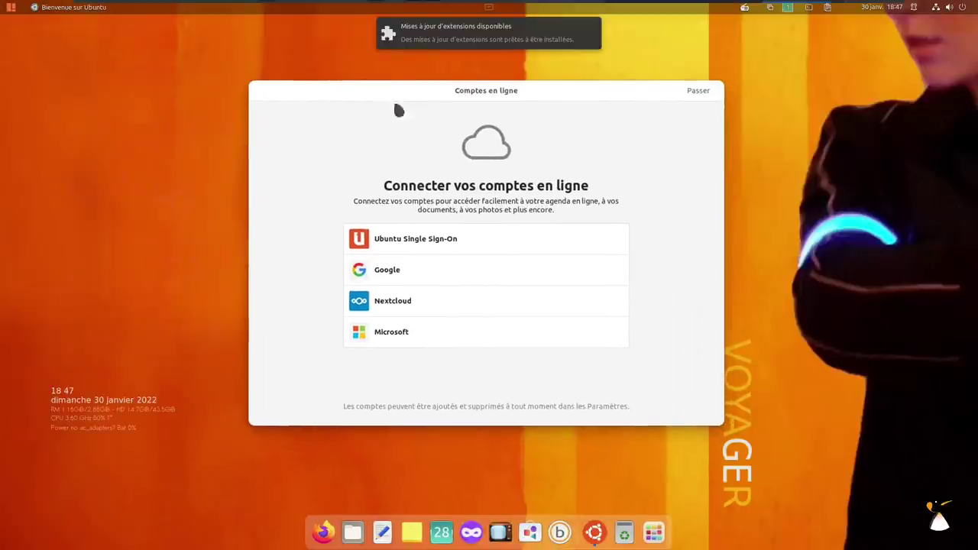
pyautogui.click(700, 93)
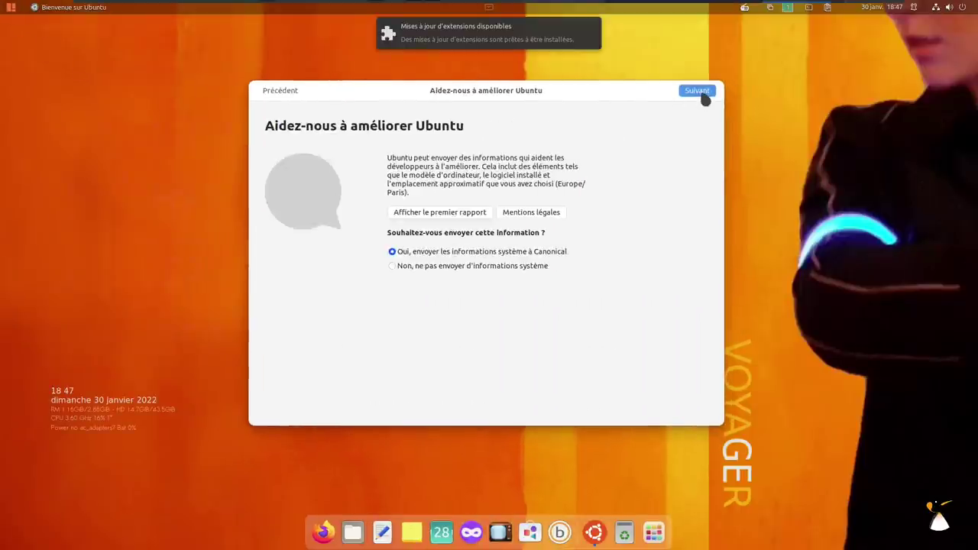
pyautogui.click(530, 267)
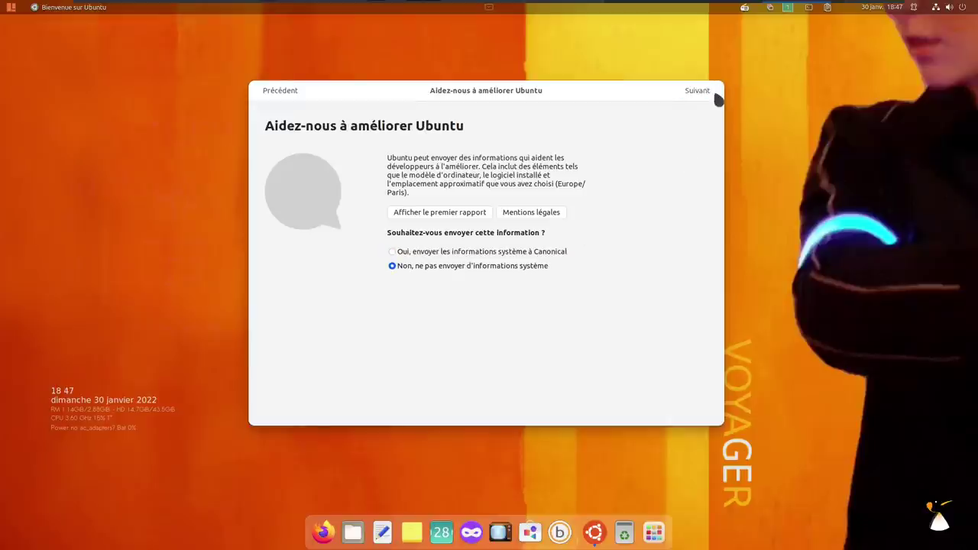
pyautogui.click(712, 94)
pyautogui.click(712, 92)
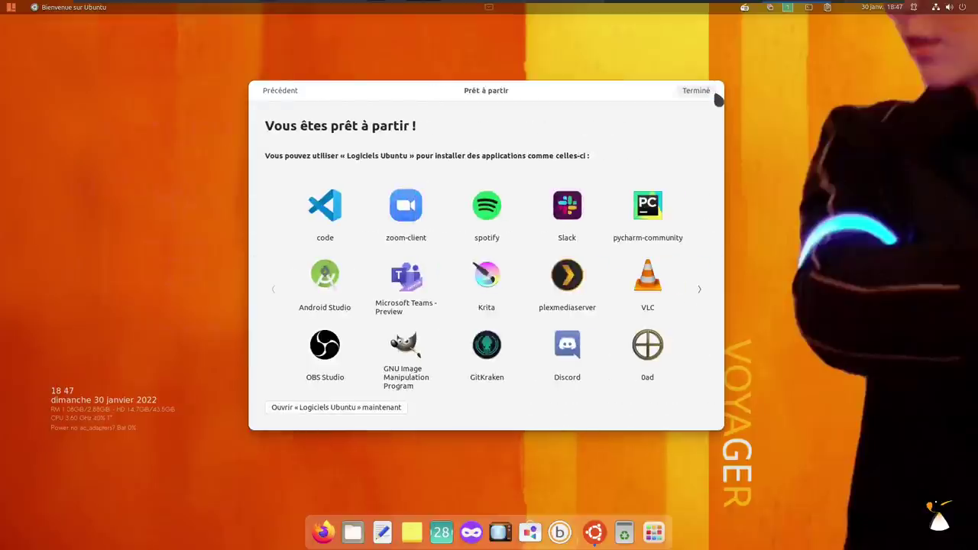
pyautogui.click(716, 95)
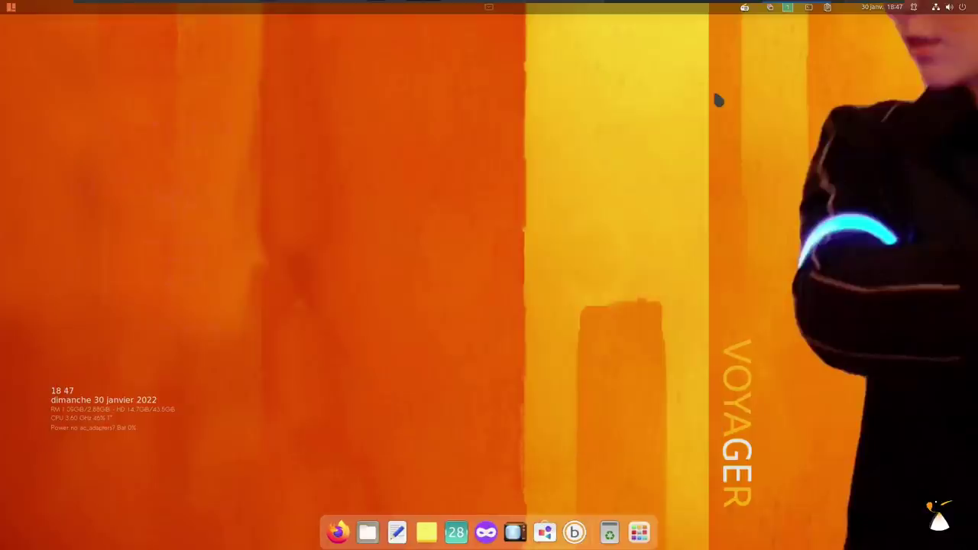
# Try the activities overview search with "aaaaa", clear it and return to the desktop.
pyautogui.click(10, 8)
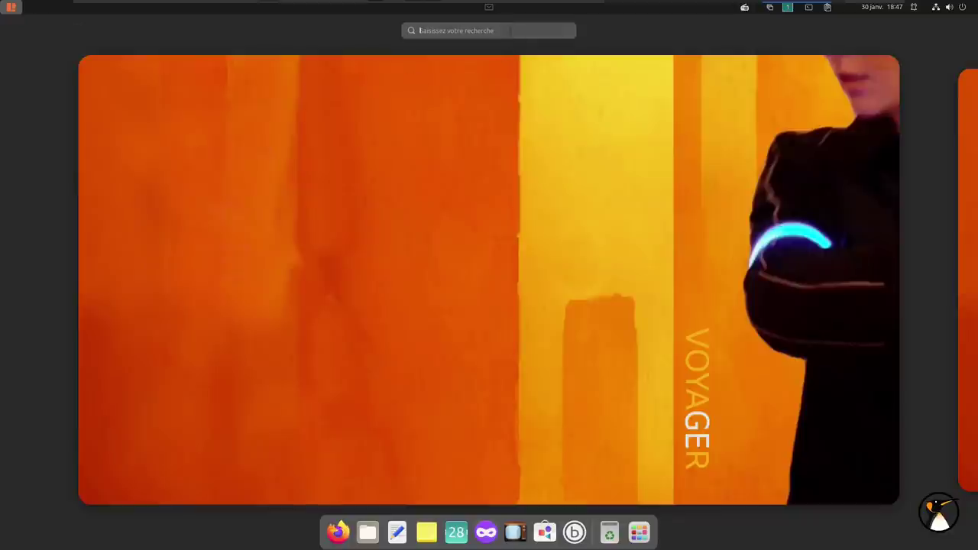
pyautogui.write('aaaa')
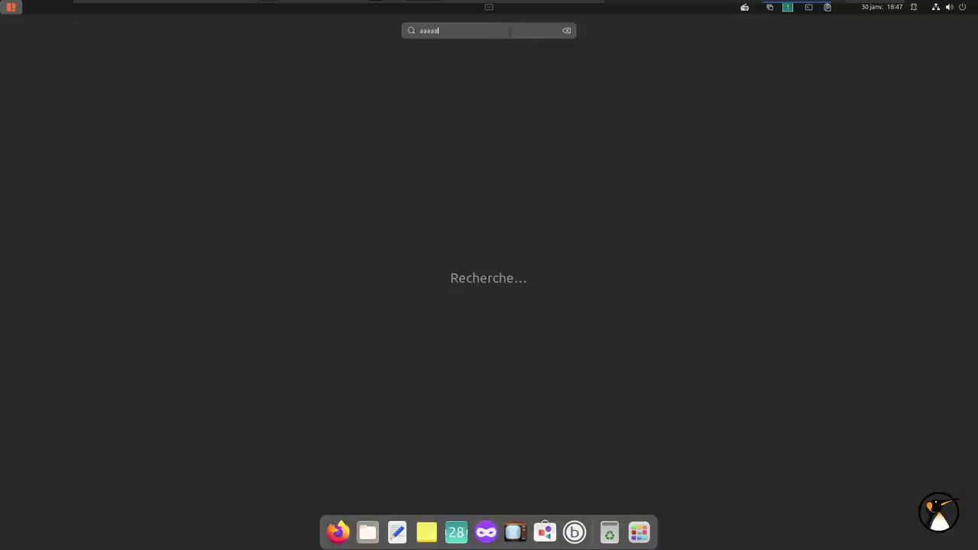
pyautogui.press('BackSpace')
pyautogui.press('BackSpace')
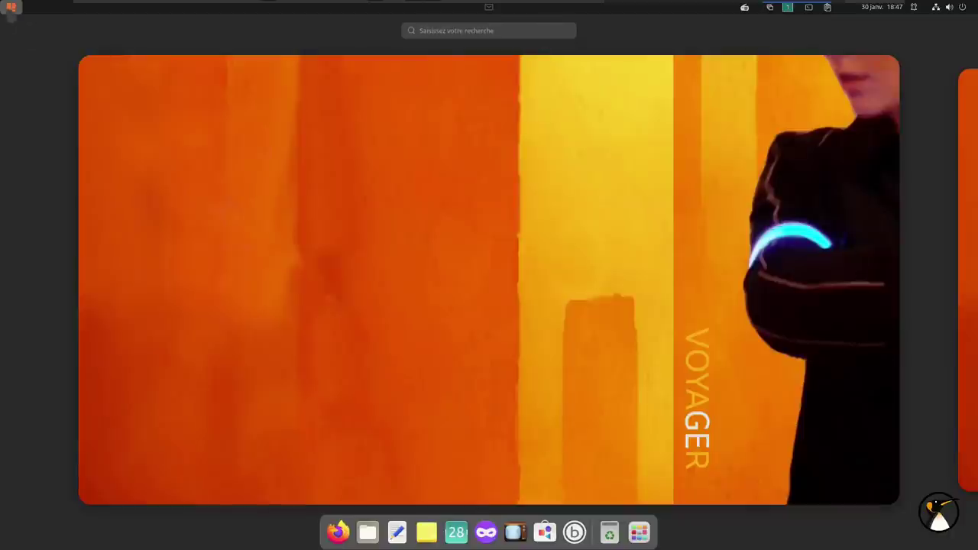
pyautogui.click(11, 8)
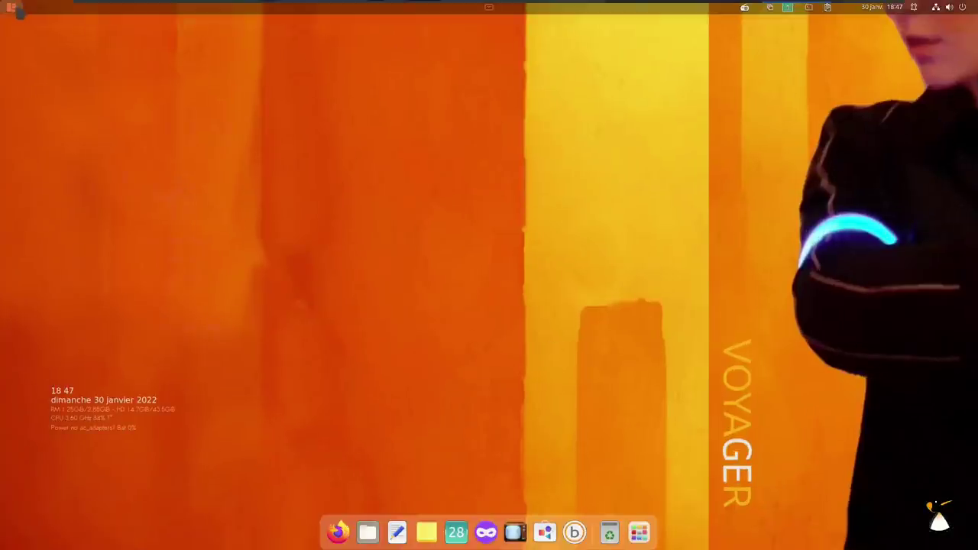
# Find the terminal by searching the activities overview for "term", open it and enlarge its text by four zoom levels.
pyautogui.click(11, 7)
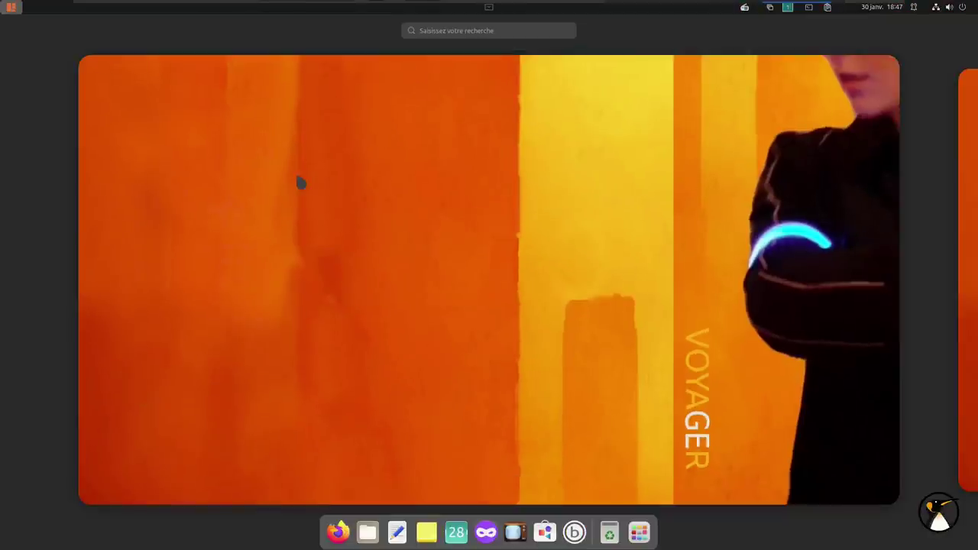
pyautogui.write('term')
pyautogui.press('Return')
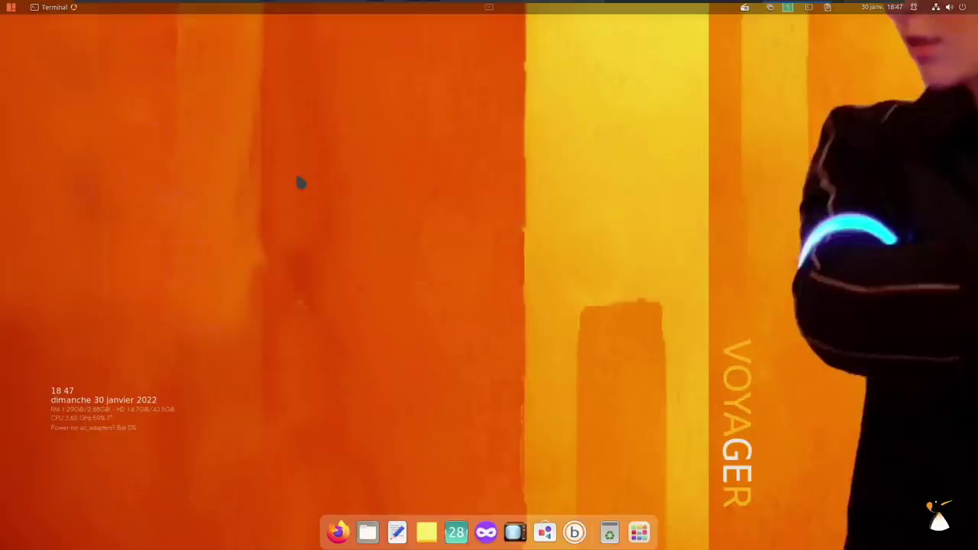
pyautogui.hotkey('ctrl', '+')
pyautogui.hotkey('ctrl', '+')
pyautogui.hotkey('ctrl', '+')
pyautogui.hotkey('ctrl', '+')
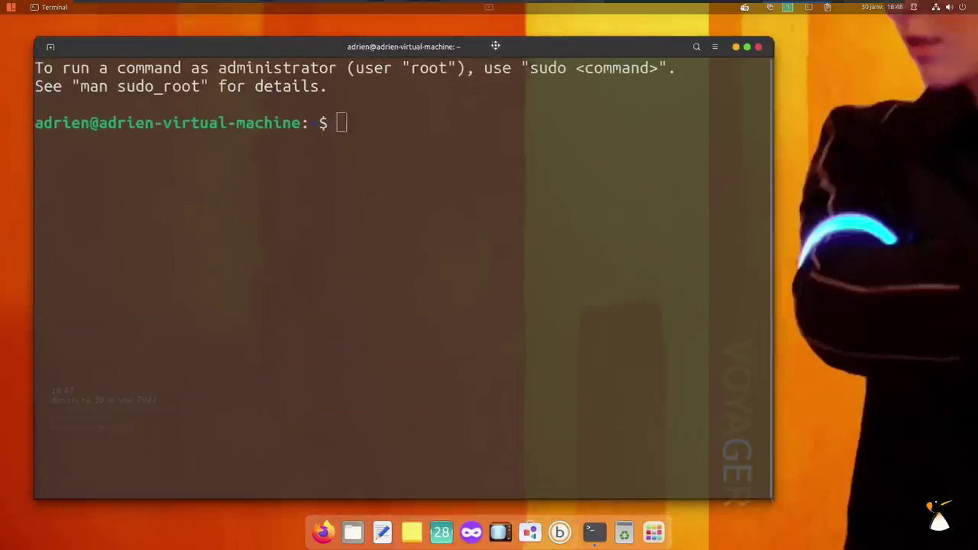
# Try to run htop in the terminal, then view the running processes with top and quit it.
pyautogui.write('htop')
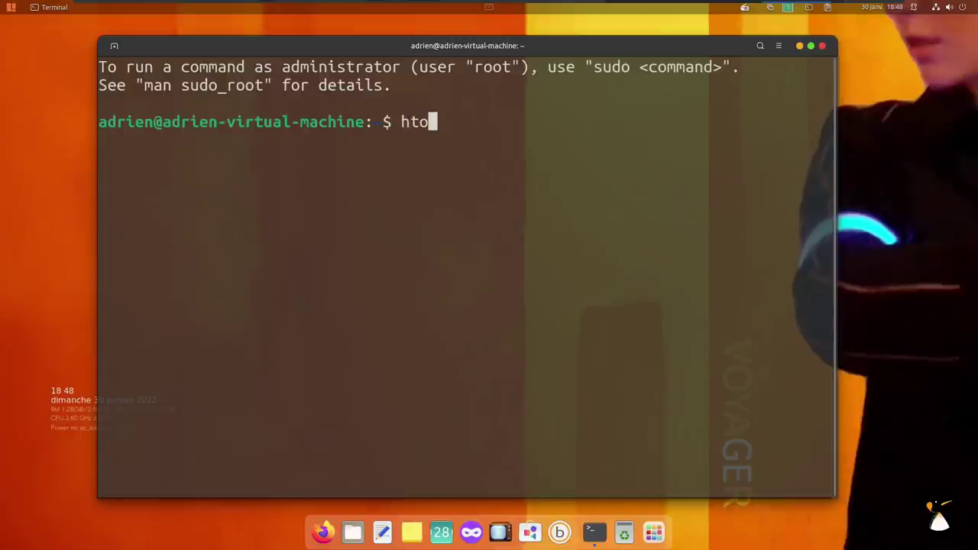
pyautogui.press('Return')
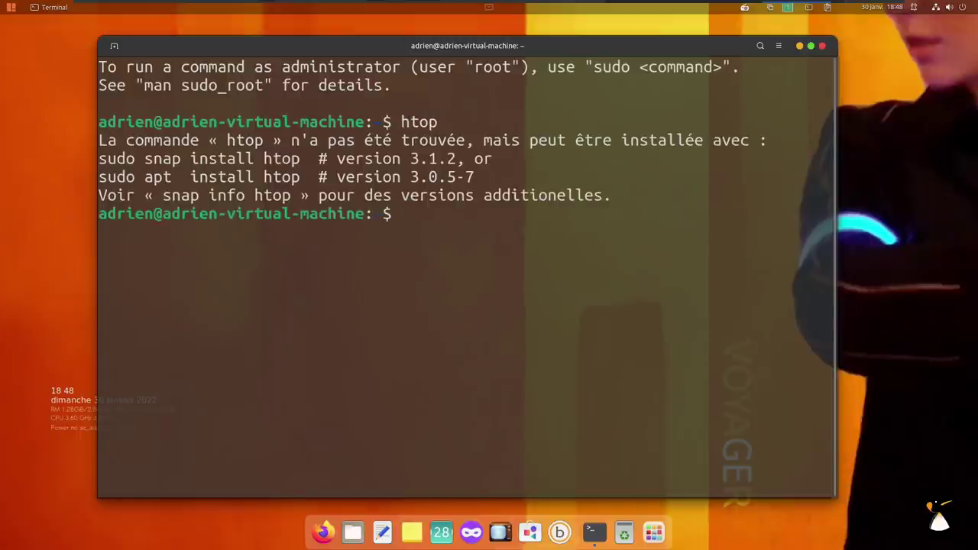
pyautogui.write('top')
pyautogui.press('Return')
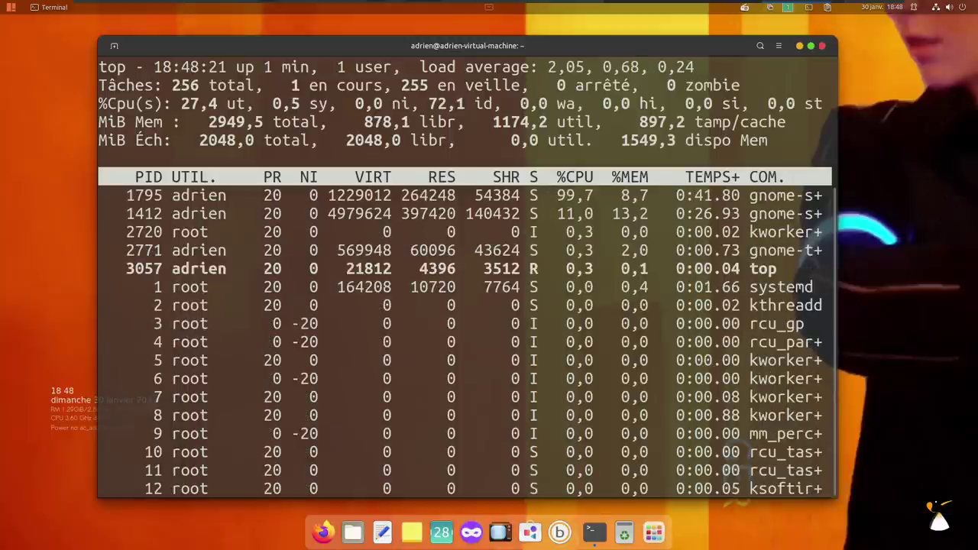
pyautogui.write('q')
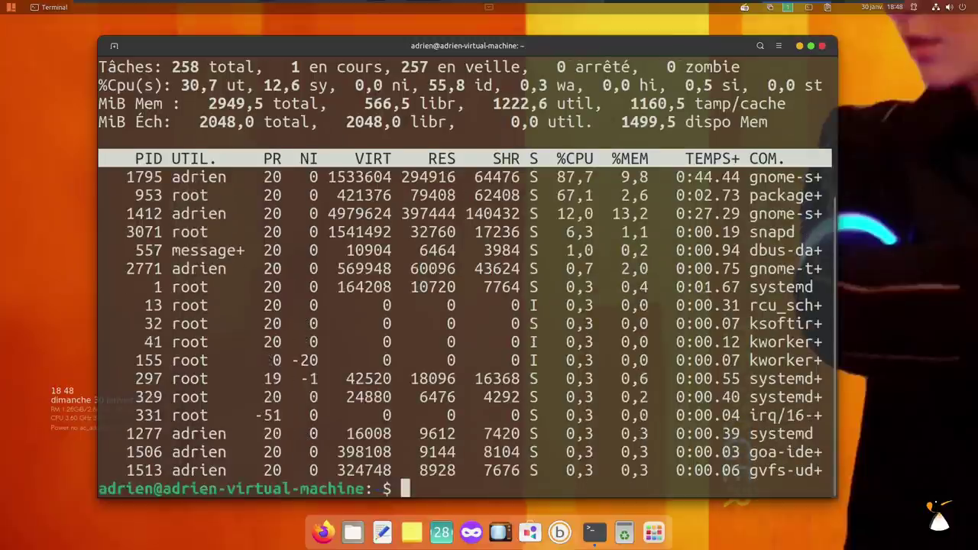
# Install htop with "sudo apt install htop", authenticating with the account password.
pyautogui.write('sudo')
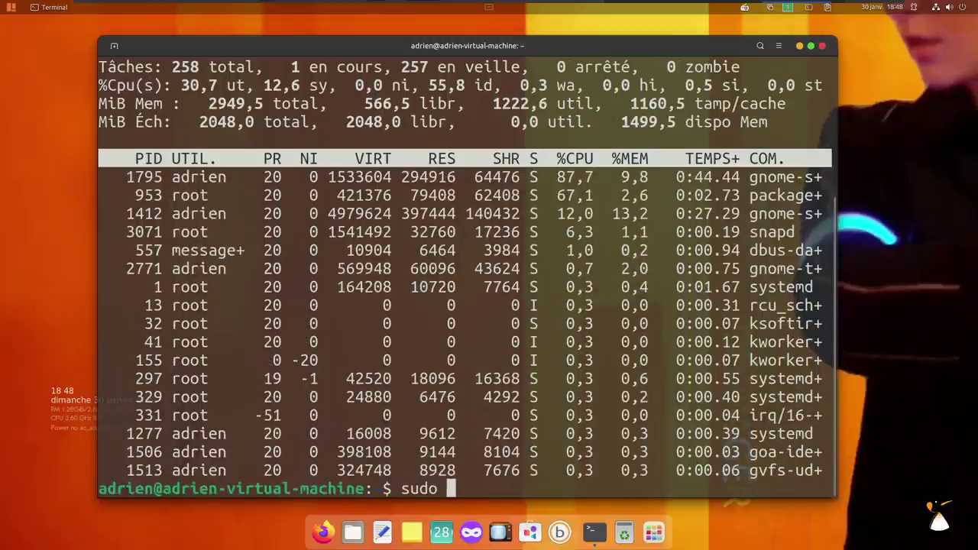
pyautogui.write(' apt instal;')
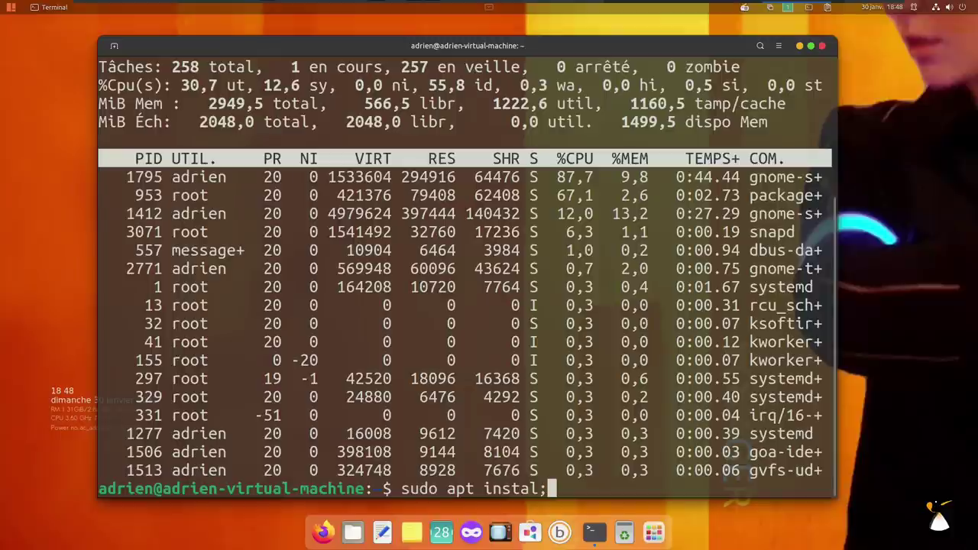
pyautogui.press('BackSpace')
pyautogui.write('l htop')
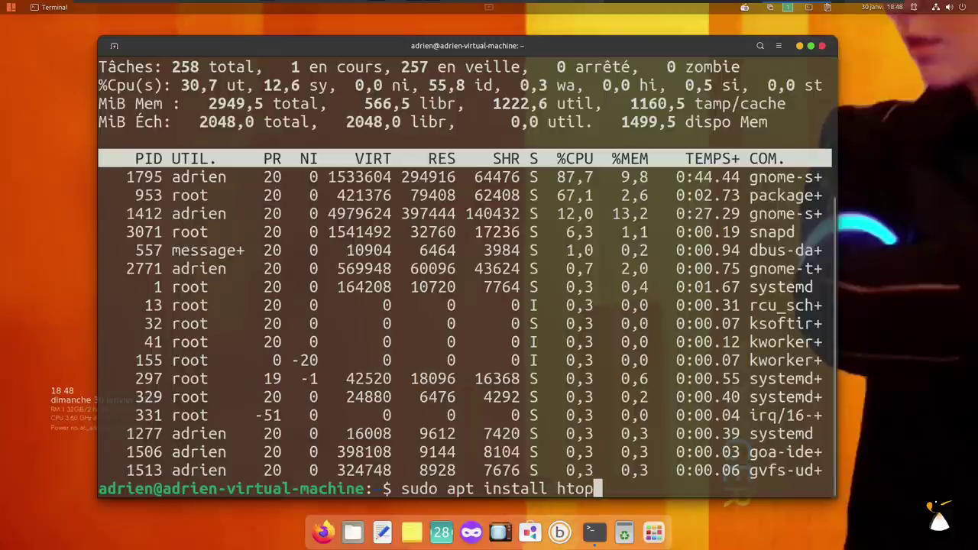
pyautogui.press('Return')
pyautogui.press('Return')
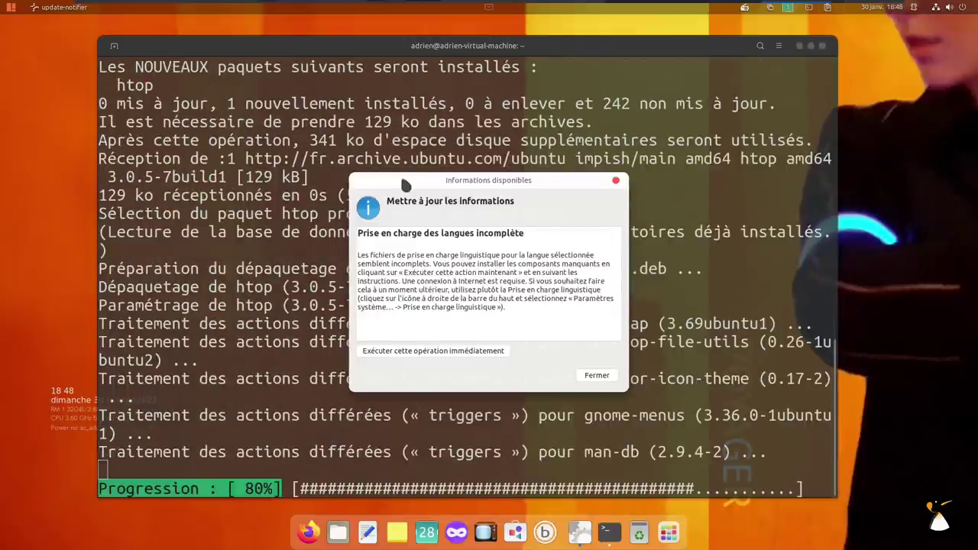
# Return to the terminal, run htop to view CPU and memory use, and shift the terminal window slightly.
pyautogui.hotkey('alt', 'Tab')
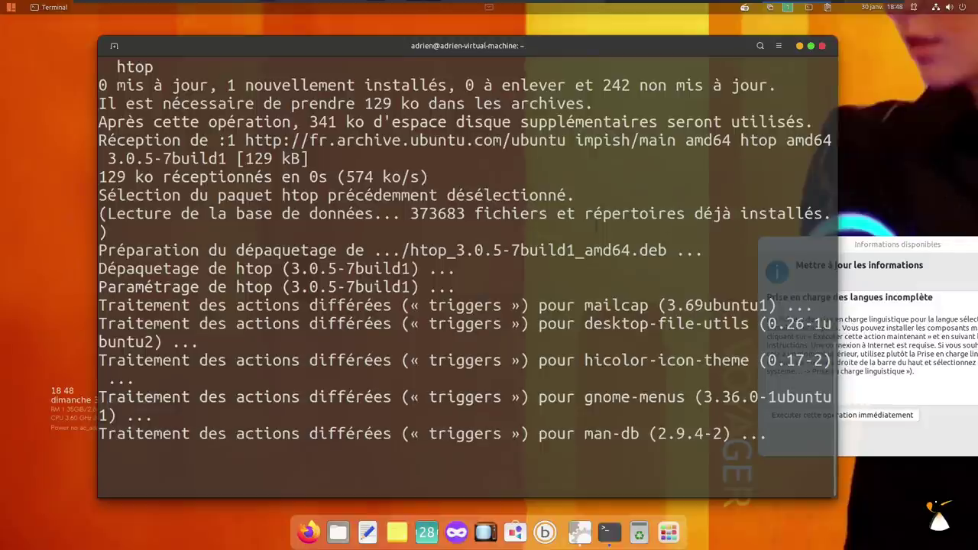
pyautogui.write('htop')
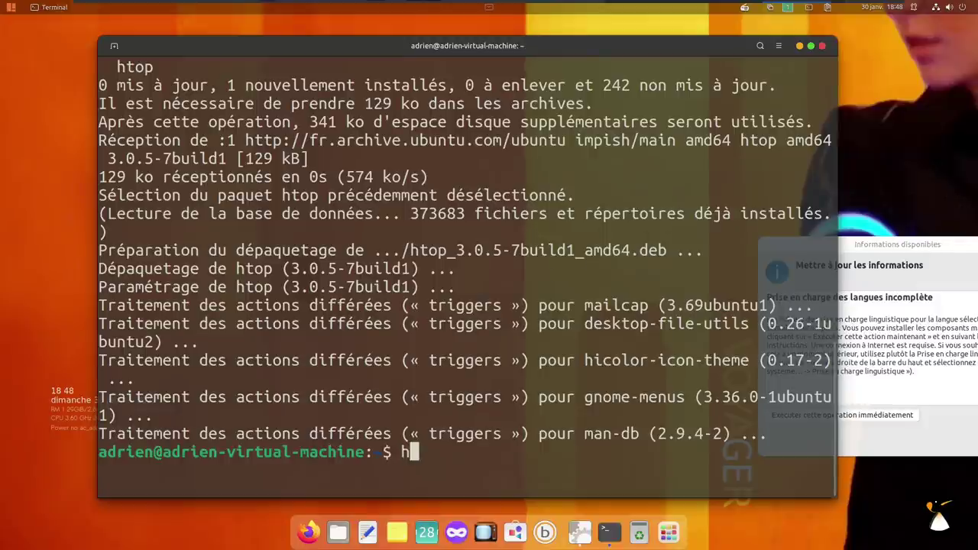
pyautogui.press('Return')
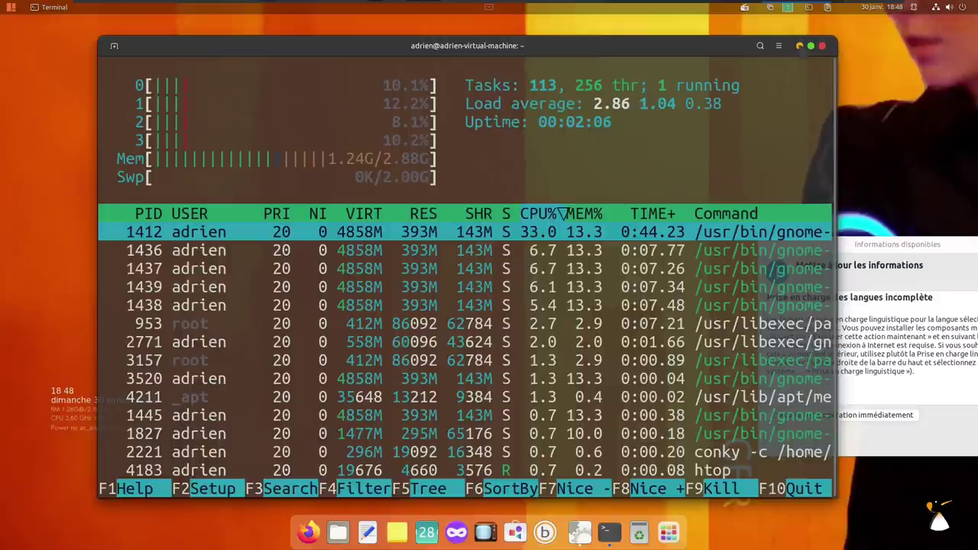
pyautogui.moveTo(467, 45); pyautogui.dragTo(415, 36)
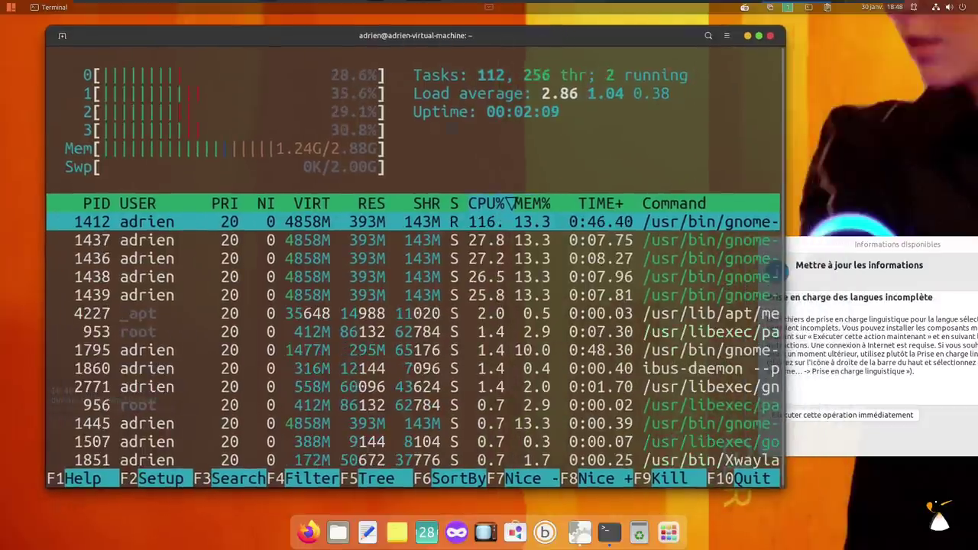
# Open the file manager, minimise the terminal and open Voyager.pdf from the home folder.
pyautogui.click(338, 532)
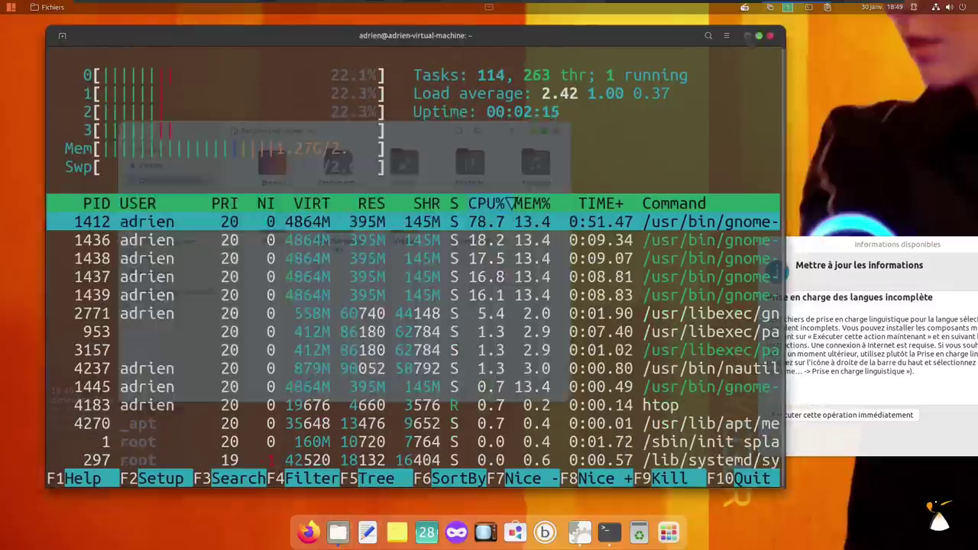
pyautogui.press('super+h')
pyautogui.doubleClick(481, 226)
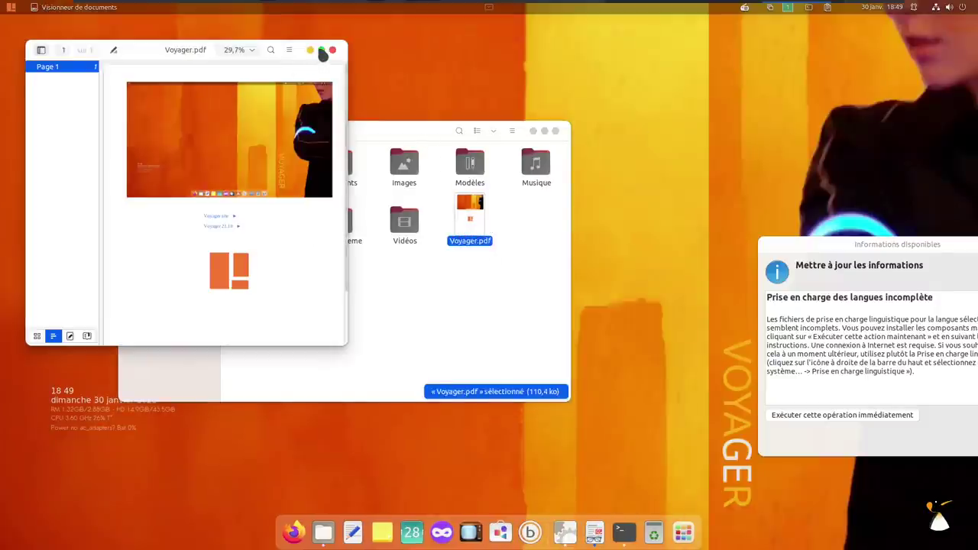
# Look through Voyager.pdf in a maximised window, then close the document viewer and the file manager.
pyautogui.click(321, 49)
pyautogui.scroll(-5, 391, 166)
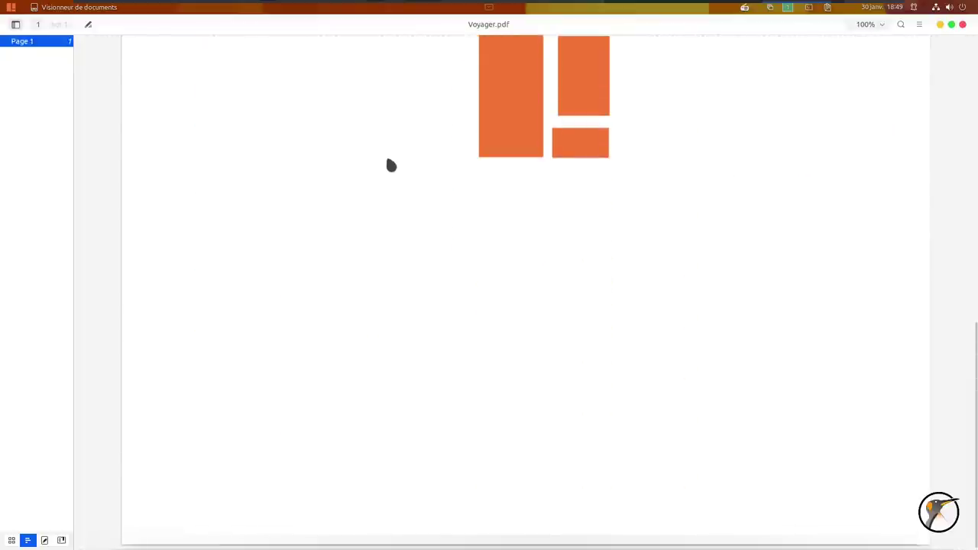
pyautogui.scroll(5, 378, 158)
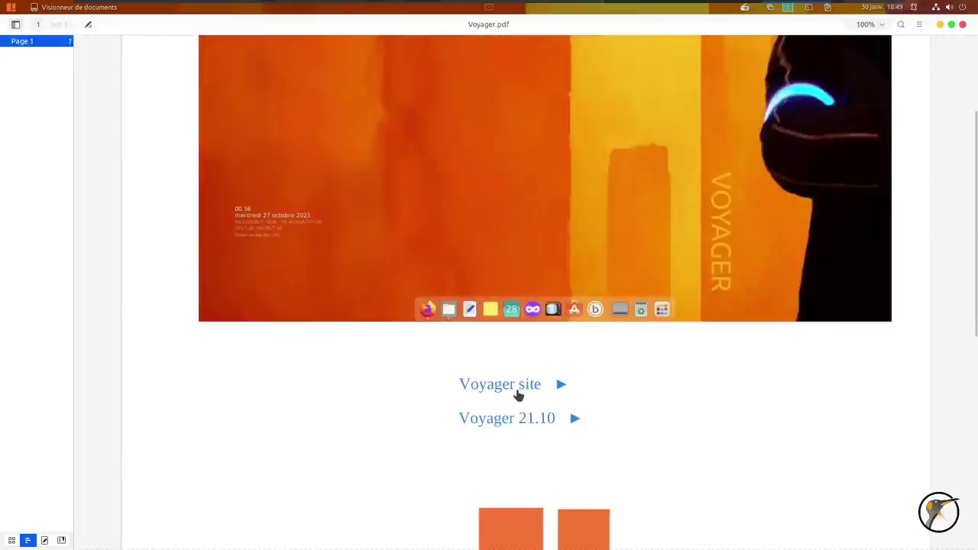
pyautogui.scroll(3, 670, 209)
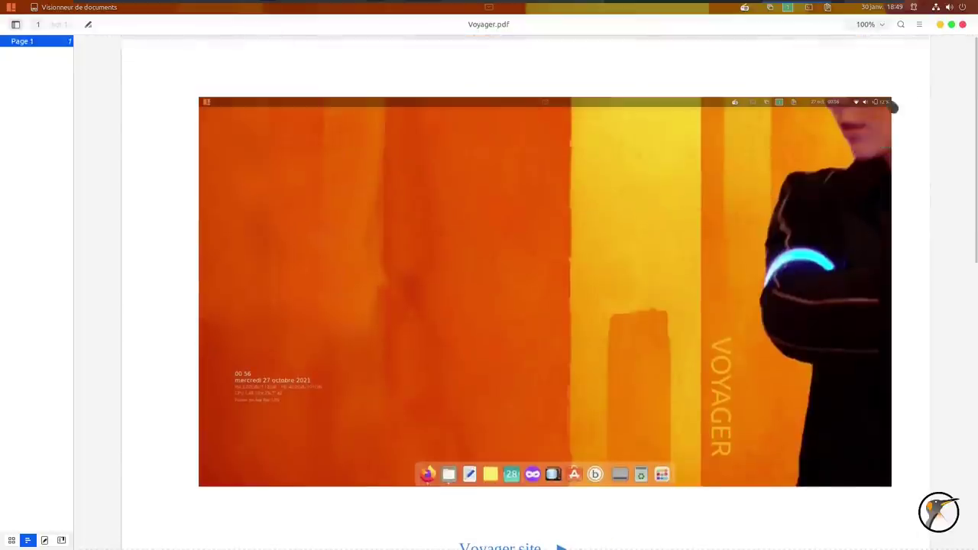
pyautogui.click(961, 25)
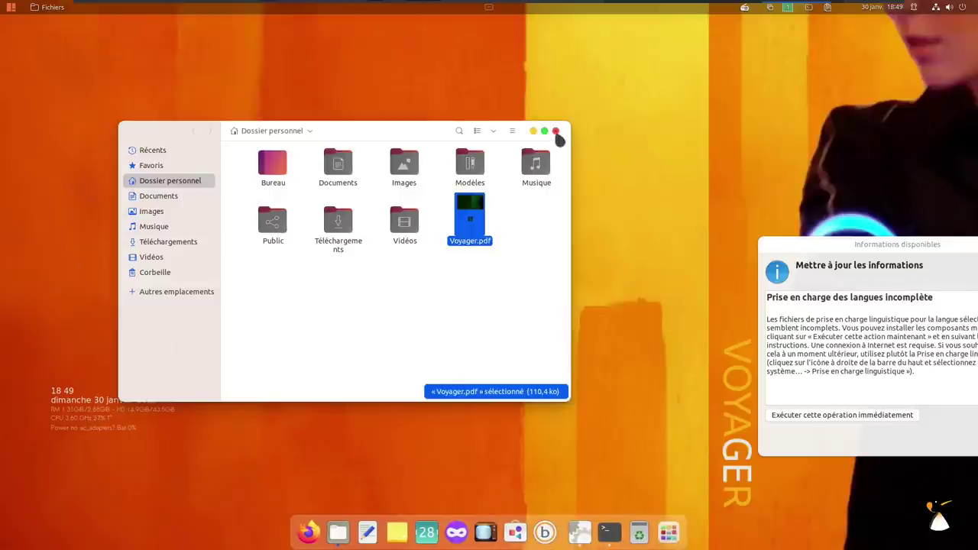
pyautogui.click(556, 131)
# Bring the incomplete language support notice into full view and install the missing language components, authenticating with the account password.
pyautogui.moveTo(817, 257); pyautogui.dragTo(461, 77)
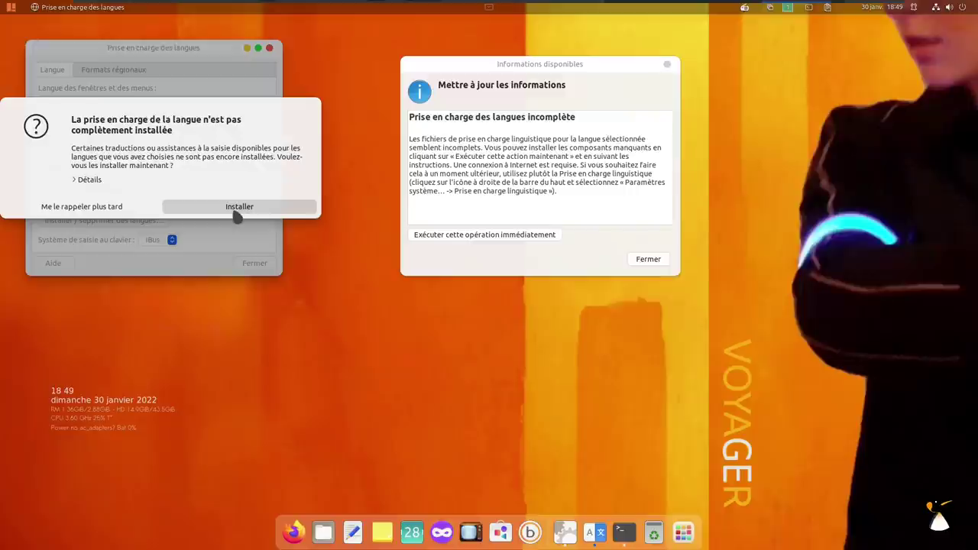
pyautogui.click(236, 216)
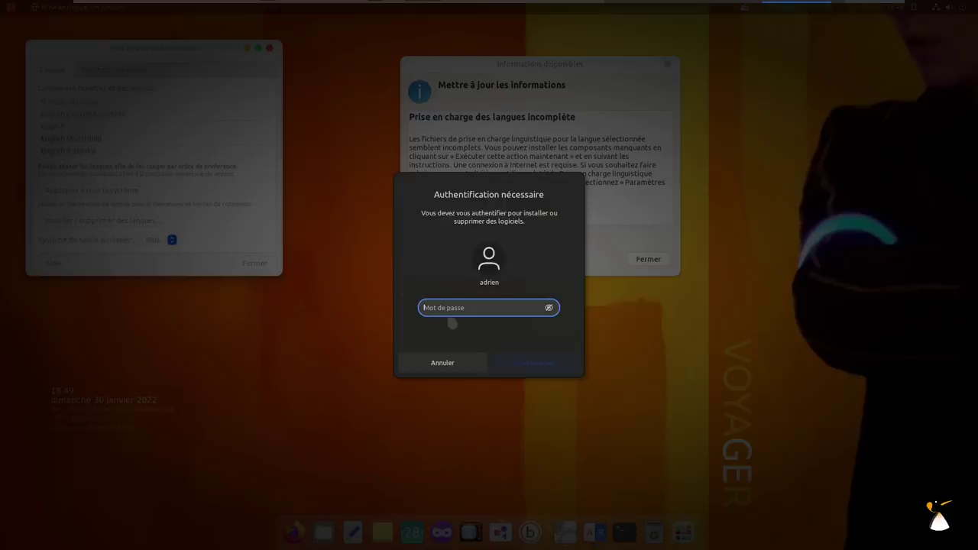
pyautogui.write('********')
pyautogui.press('Return')
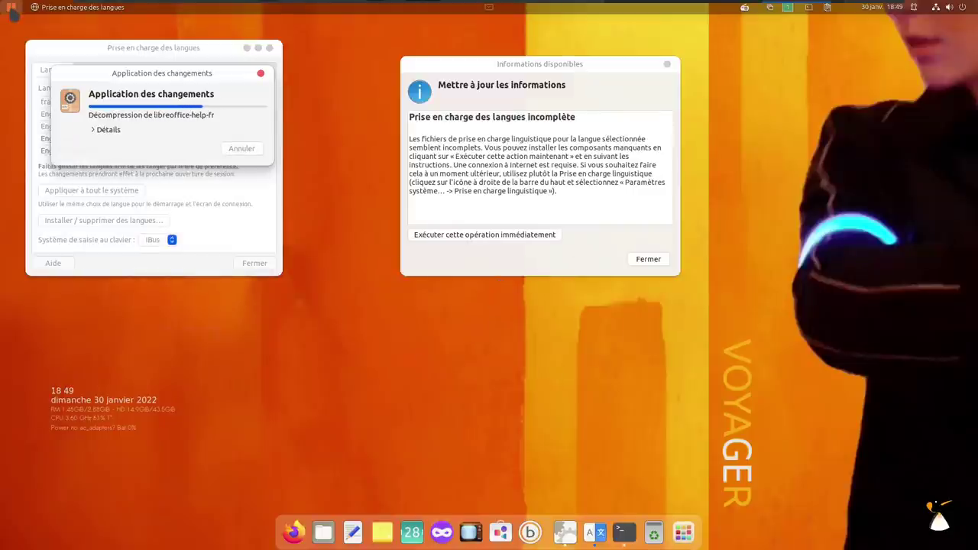
# Open the system settings and examine the operating system and GNOME versions on the À propos page.
pyautogui.click(947, 8)
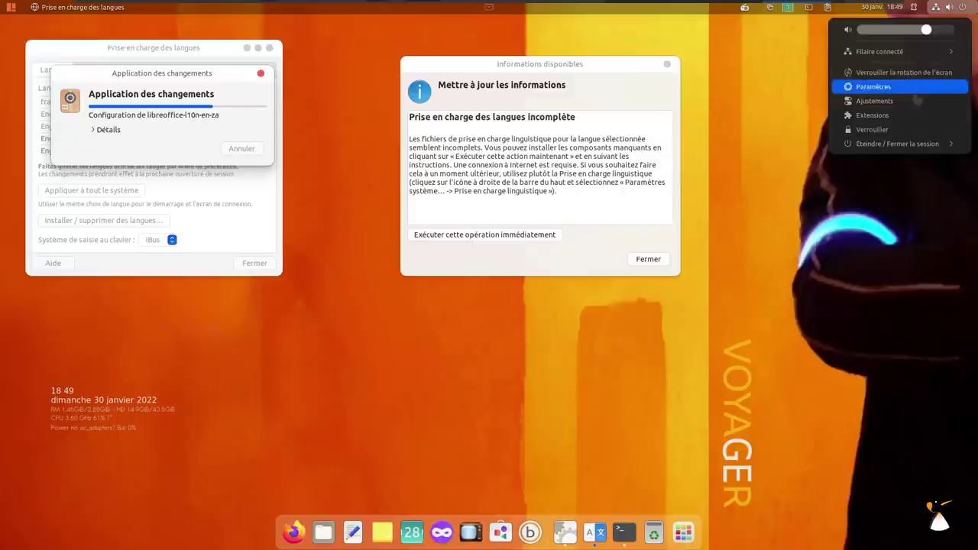
pyautogui.click(898, 88)
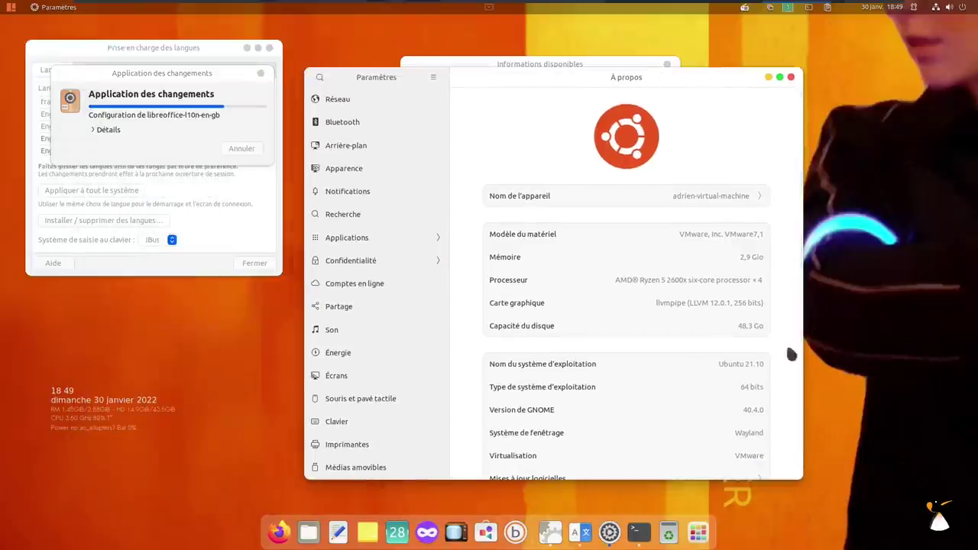
pyautogui.moveTo(743, 364); pyautogui.dragTo(767, 365)
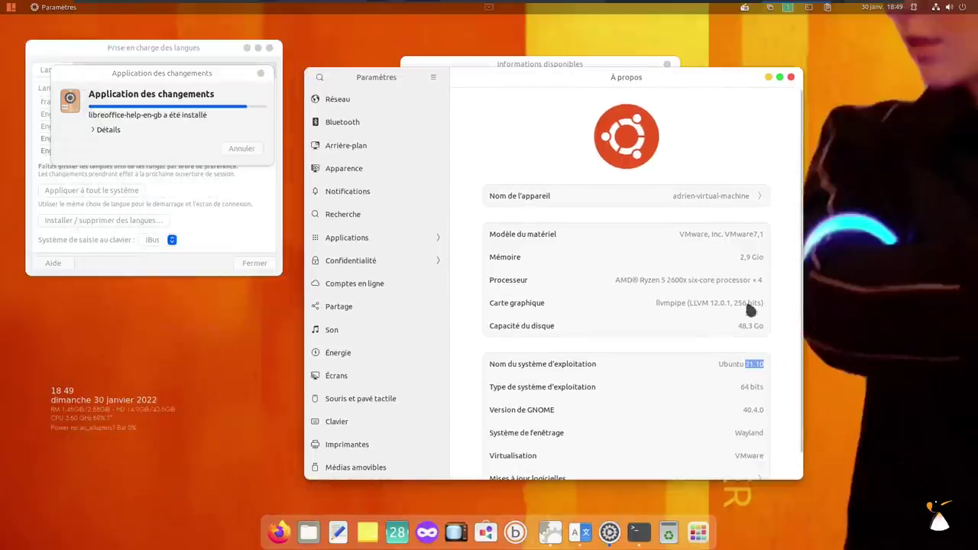
pyautogui.moveTo(754, 411)
pyautogui.mouseDown()
pyautogui.moveTo(813, 416)
pyautogui.moveTo(751, 410)
pyautogui.mouseUp()
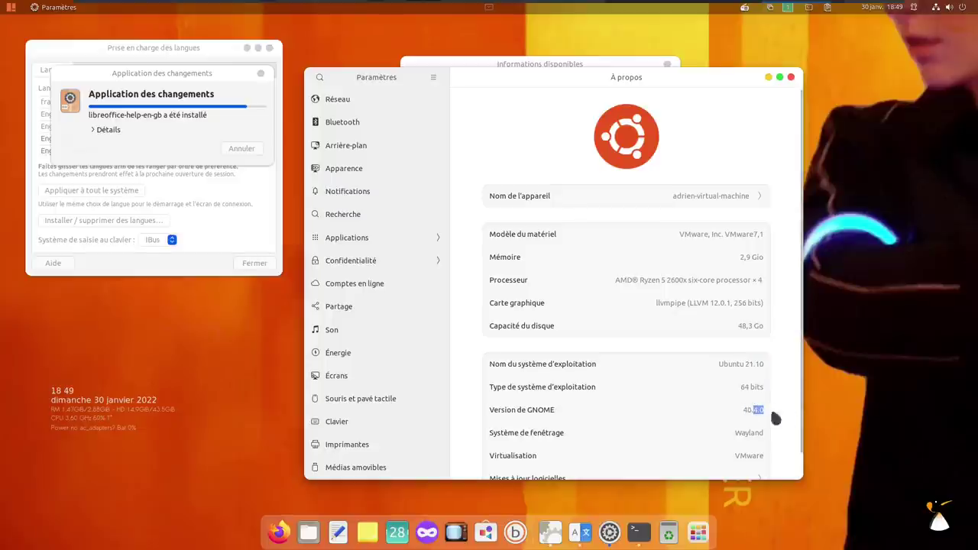
pyautogui.scroll(-1, 692, 362)
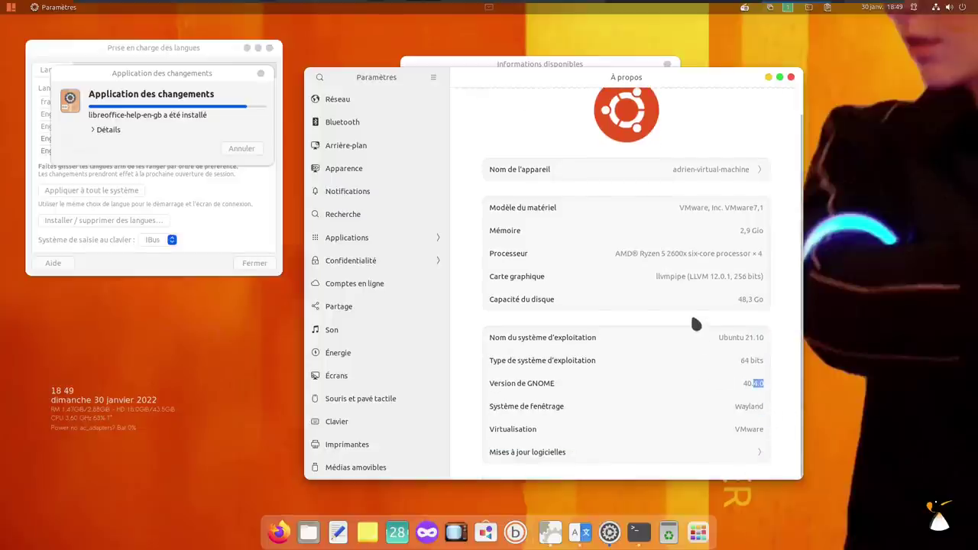
pyautogui.scroll(1, 690, 312)
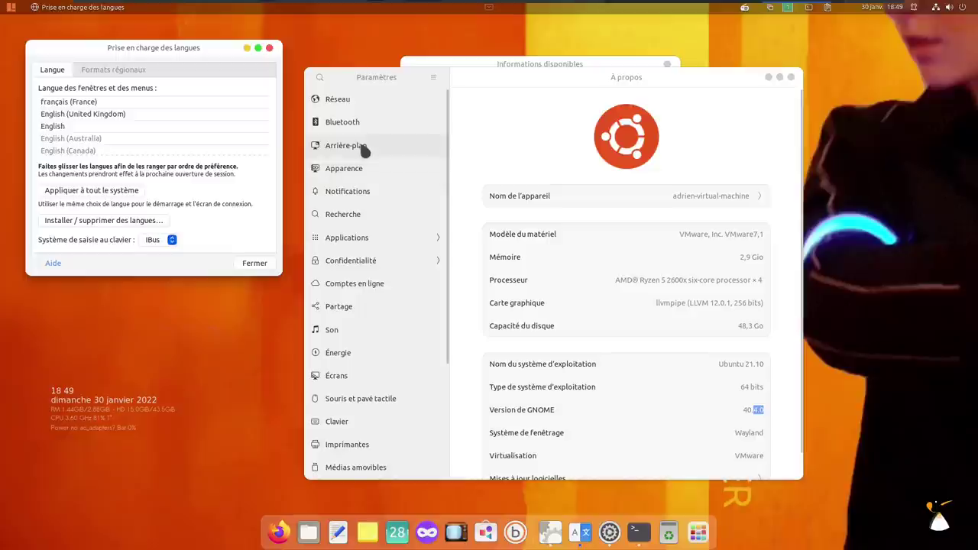
# In the Apparence settings, set the window colours to Foncé and the dock icon size to 16.
pyautogui.click(359, 168)
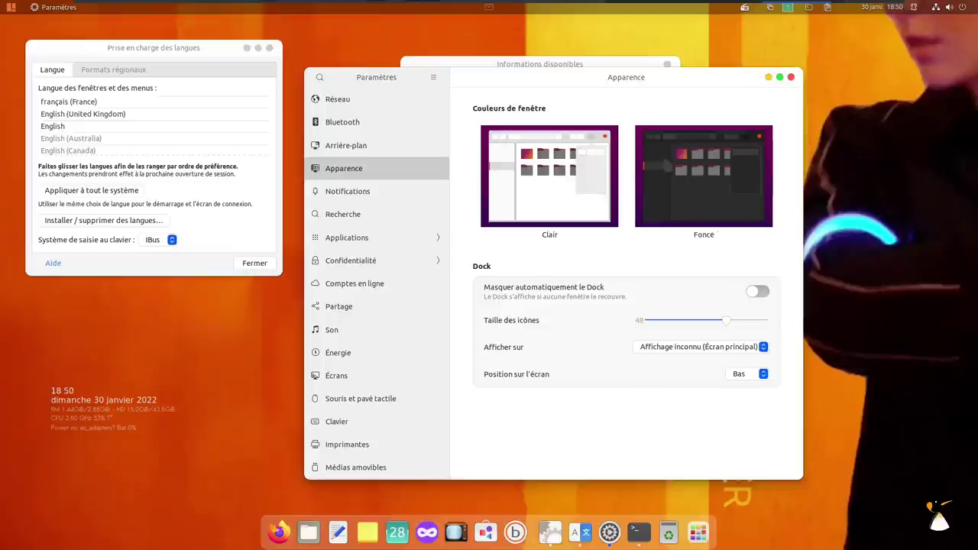
pyautogui.click(702, 176)
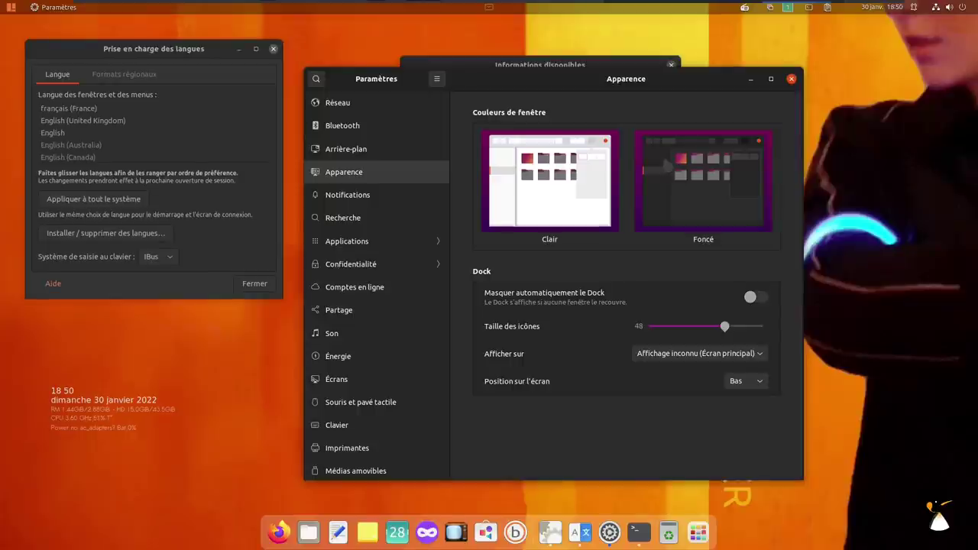
pyautogui.click(584, 169)
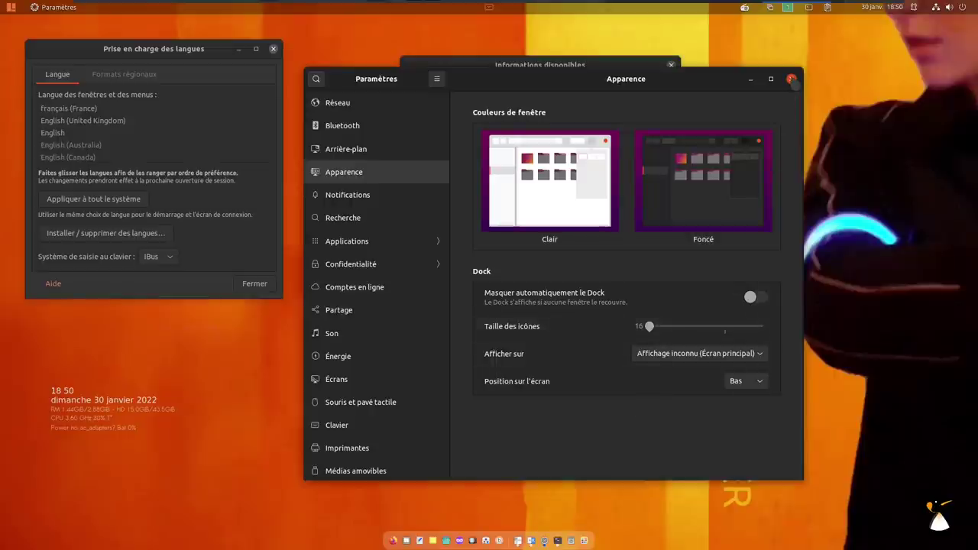
# Close the system settings, the language support window and the update information notice.
pyautogui.click(792, 79)
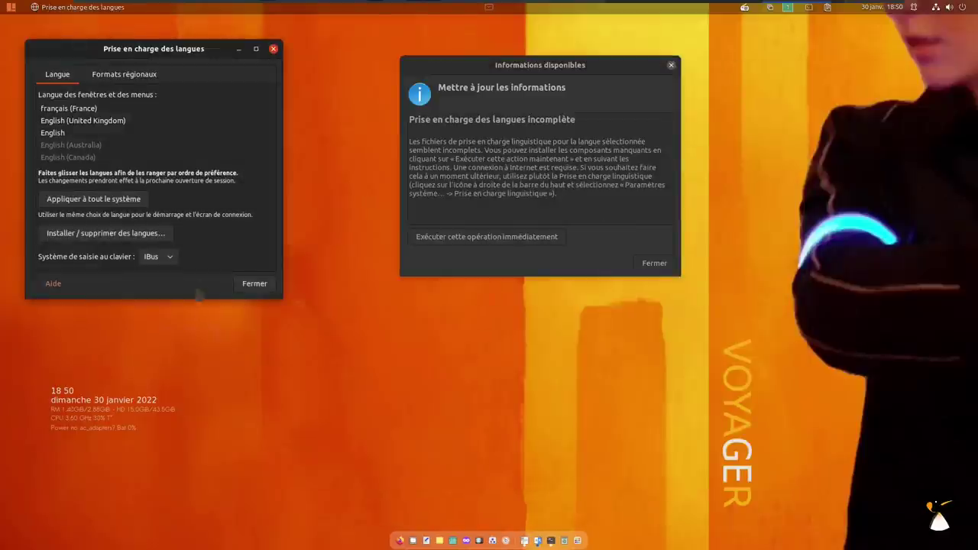
pyautogui.click(255, 284)
pyautogui.click(657, 267)
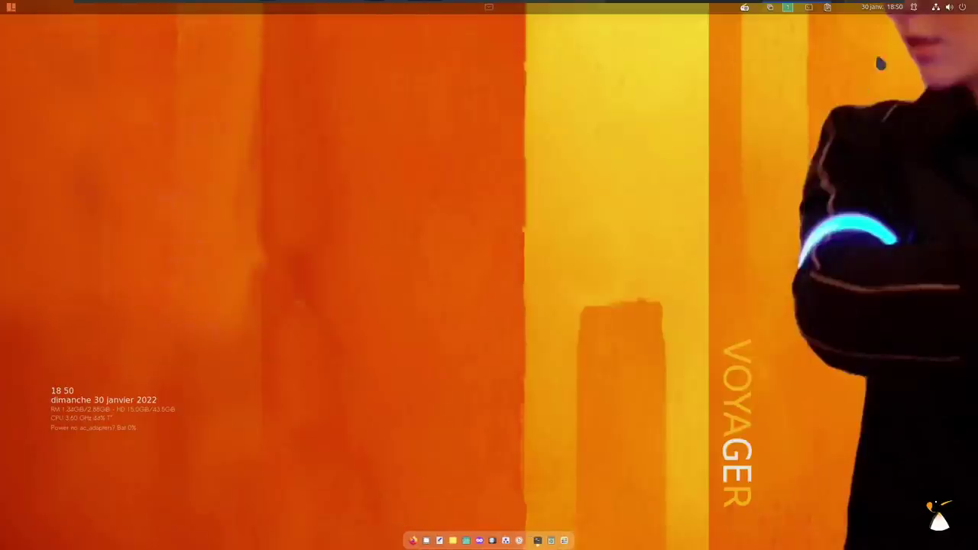
# Open Ajustements and set the Applications theme in Apparence to Mc-OS-CTLina-Gnome-Dark-1.3.2.
pyautogui.click(11, 7)
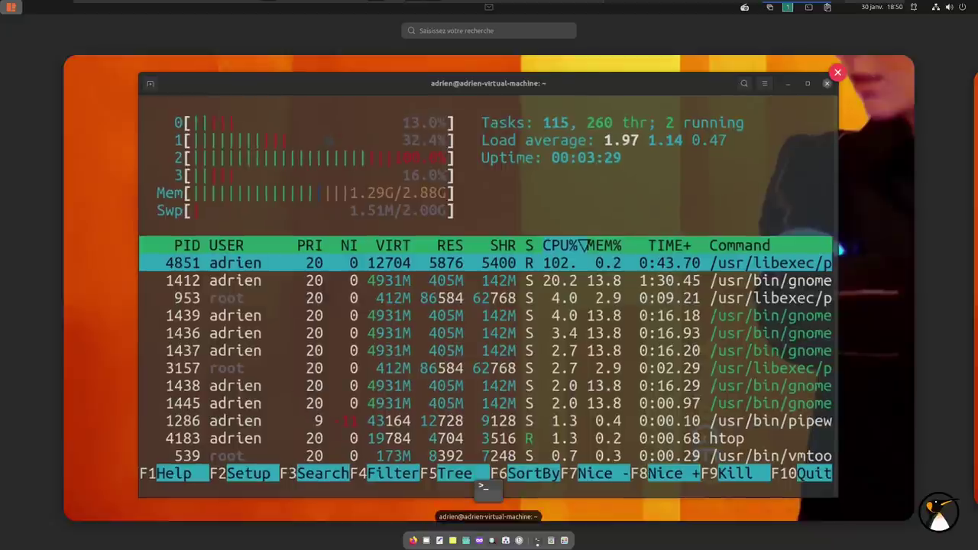
pyautogui.write('ajust')
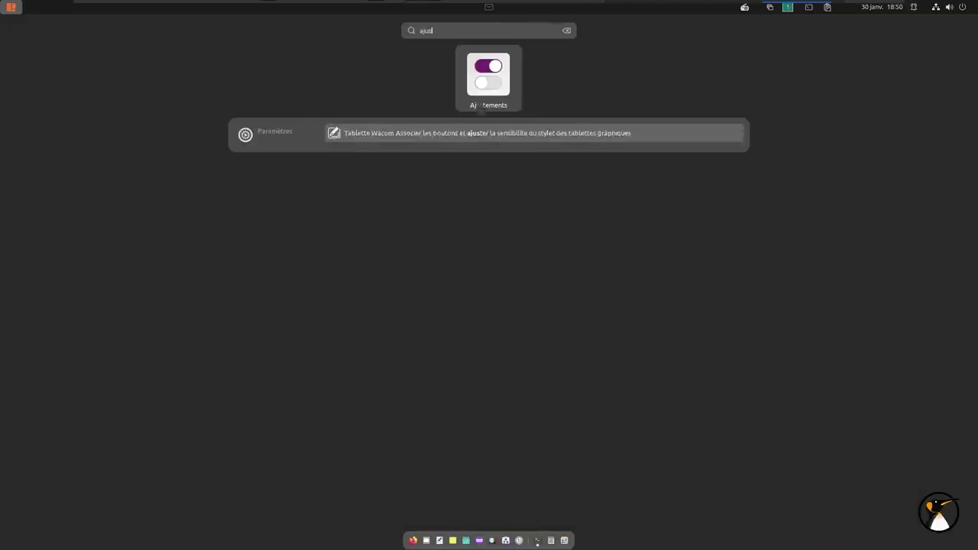
pyautogui.click(495, 90)
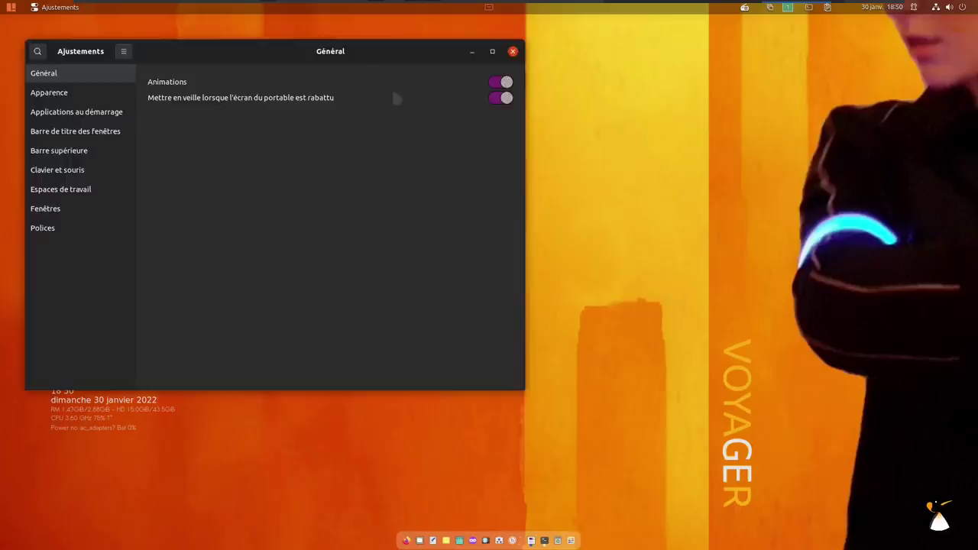
pyautogui.moveTo(395, 62); pyautogui.dragTo(646, 75)
pyautogui.click(340, 118)
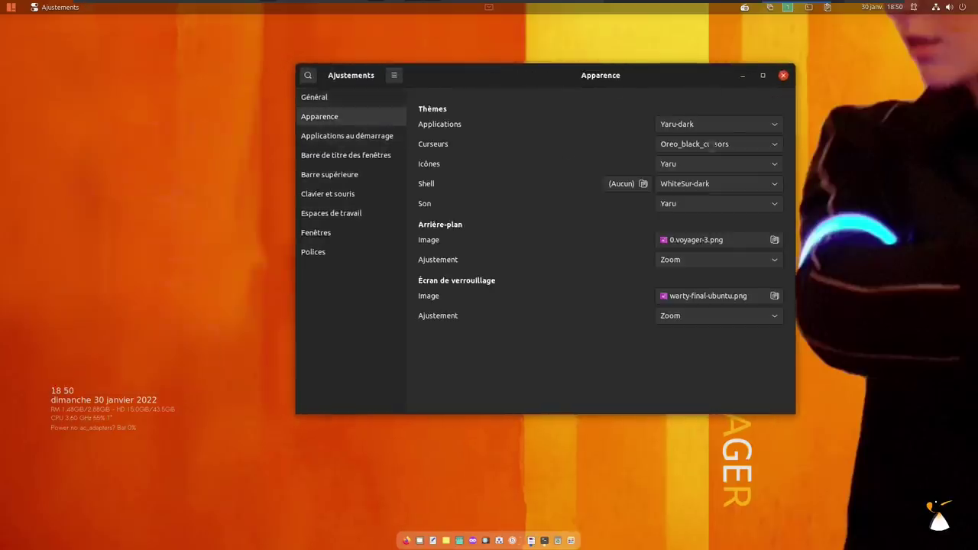
pyautogui.click(732, 126)
pyautogui.scroll(6, 728, 114)
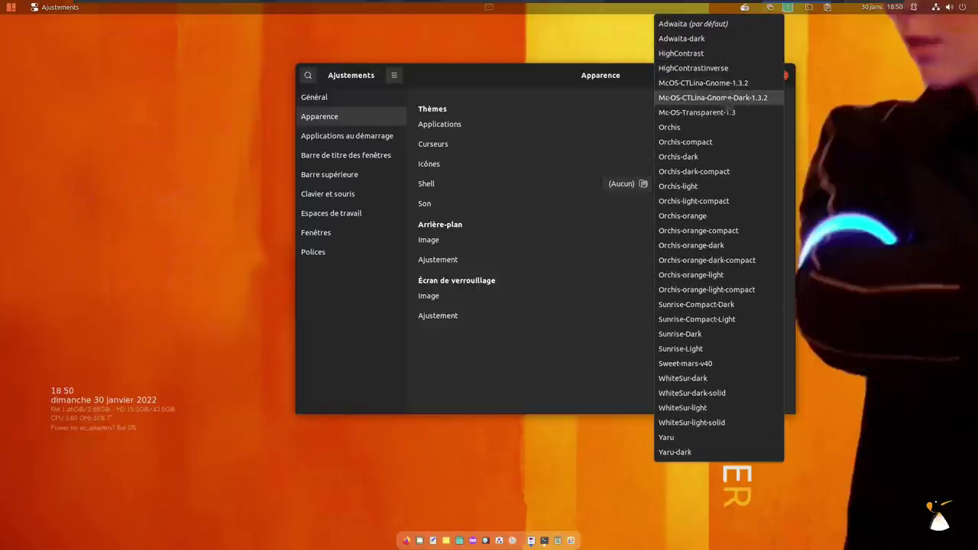
pyautogui.click(729, 97)
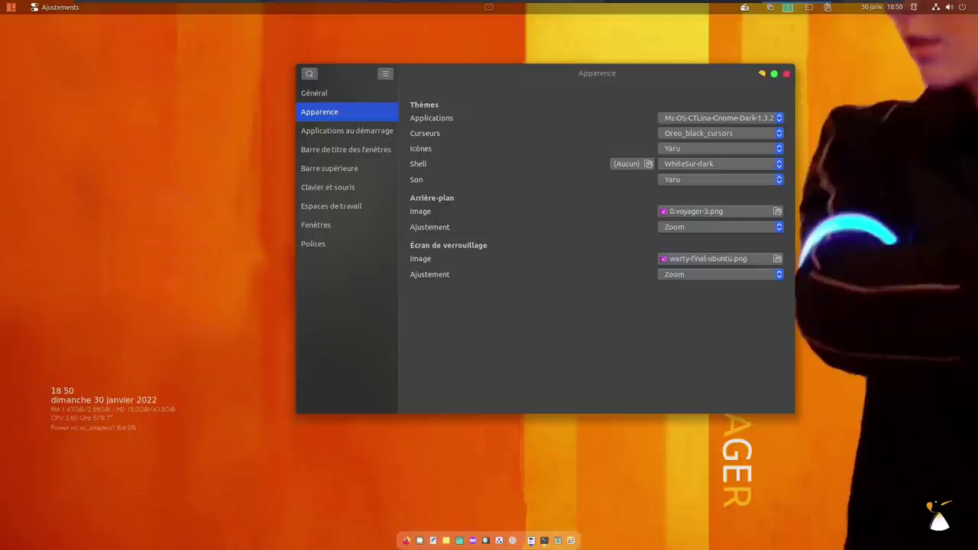
# Look through the available cursor themes and set the Icônes theme to Oreo_black_cursors.
pyautogui.click(707, 135)
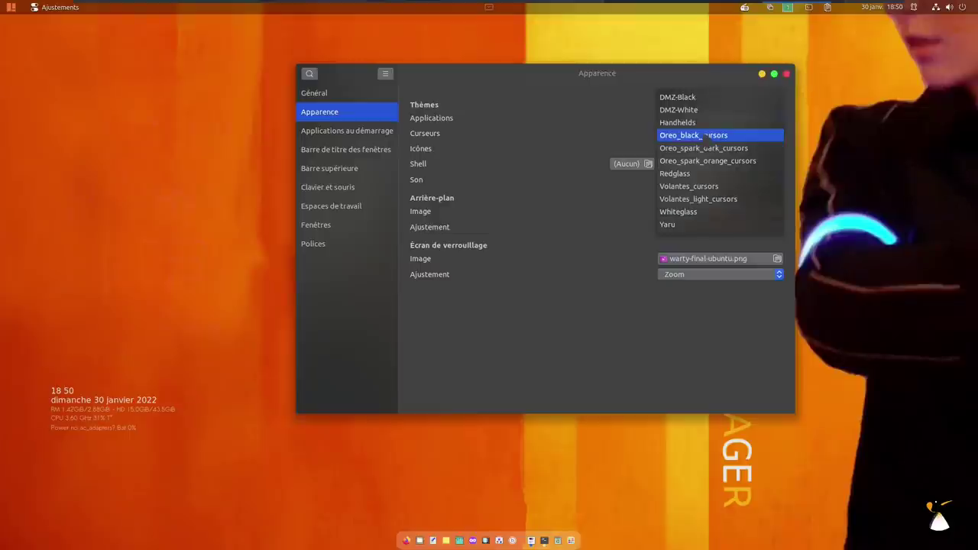
pyautogui.press('Escape')
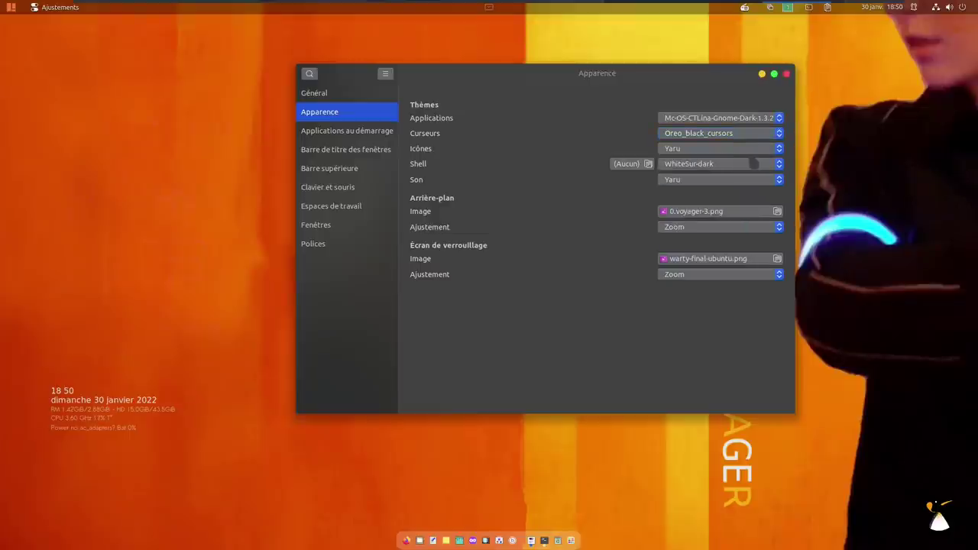
pyautogui.click(723, 151)
pyautogui.scroll(3, 725, 107)
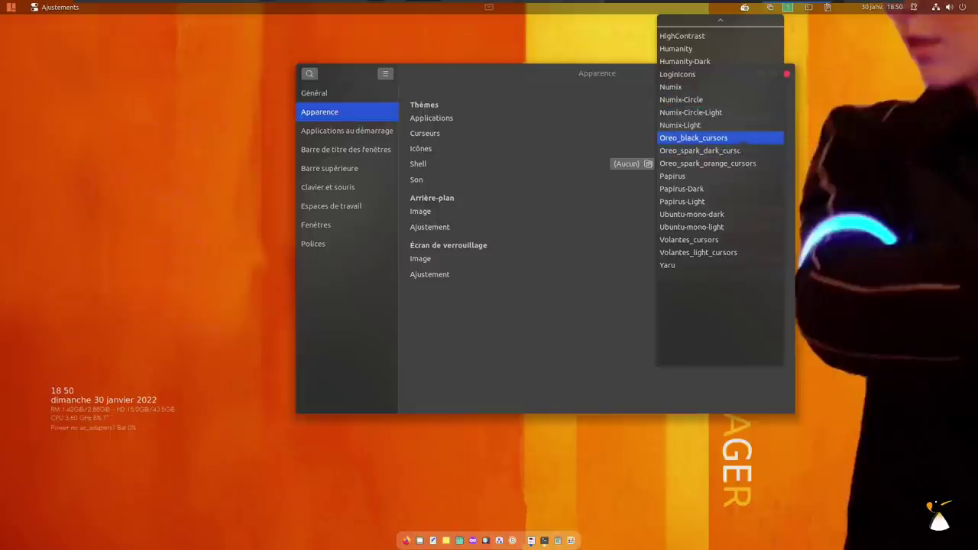
pyautogui.press('Escape')
pyautogui.scroll(1, 746, 148)
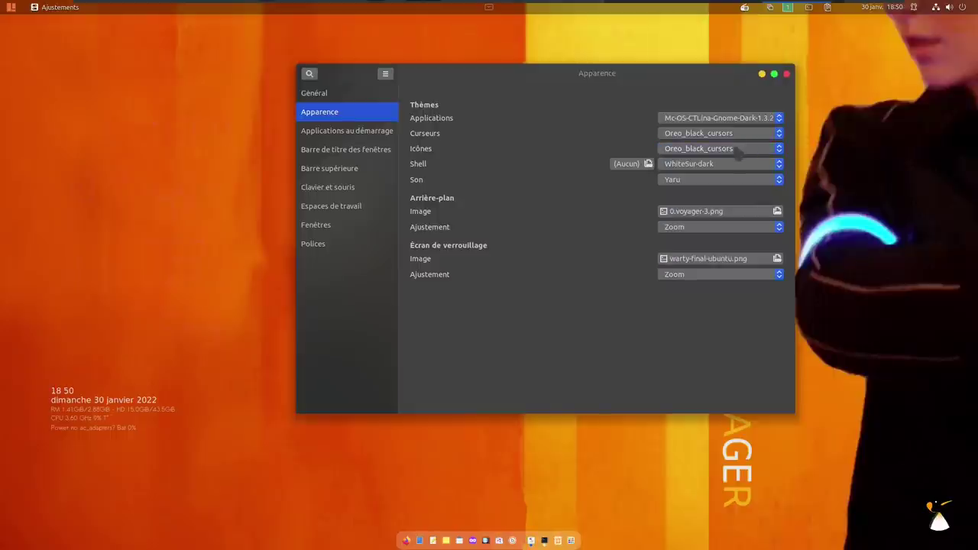
# Check the icon theme in the Dossier personnel folder, and close the file manager and Ajustements.
pyautogui.click(419, 540)
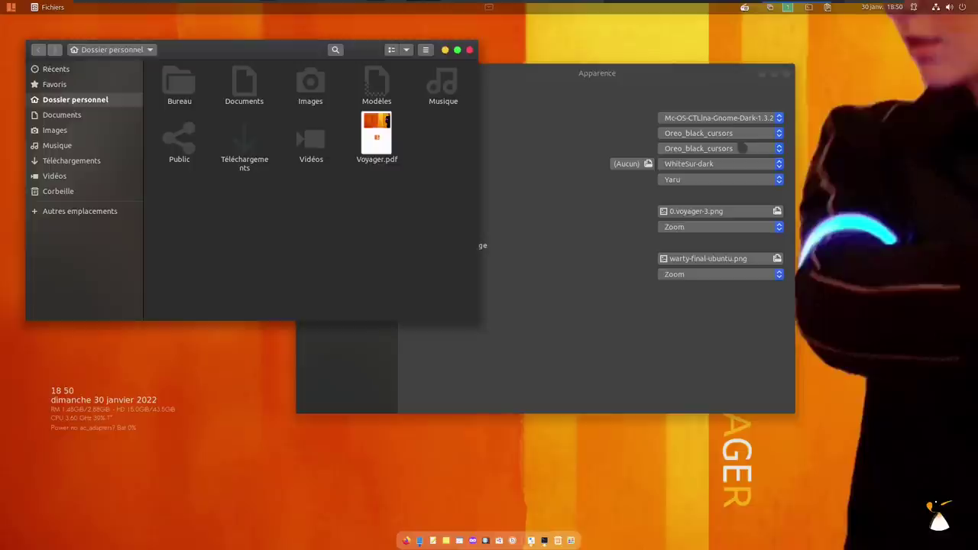
pyautogui.hotkey('ctrl', 'q')
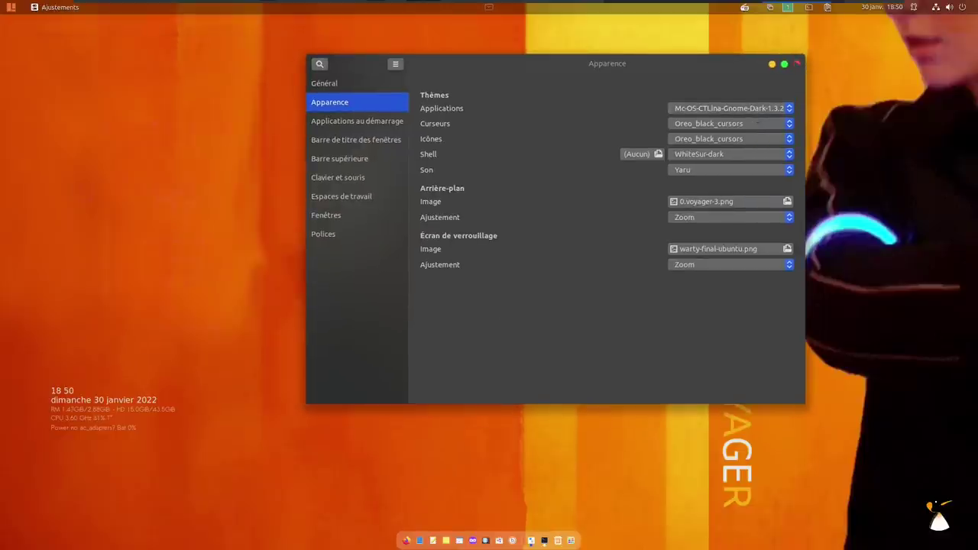
pyautogui.click(796, 63)
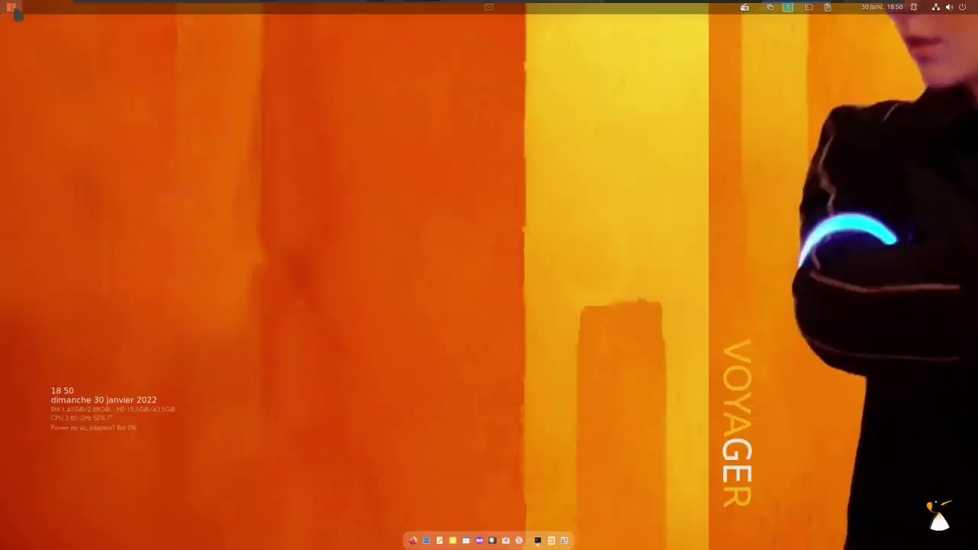
# Open Extensions, enlarge its window, examine the manually installed and built-in extensions through to the end, and close it.
pyautogui.moveTo(3, 3)
pyautogui.write('ext')
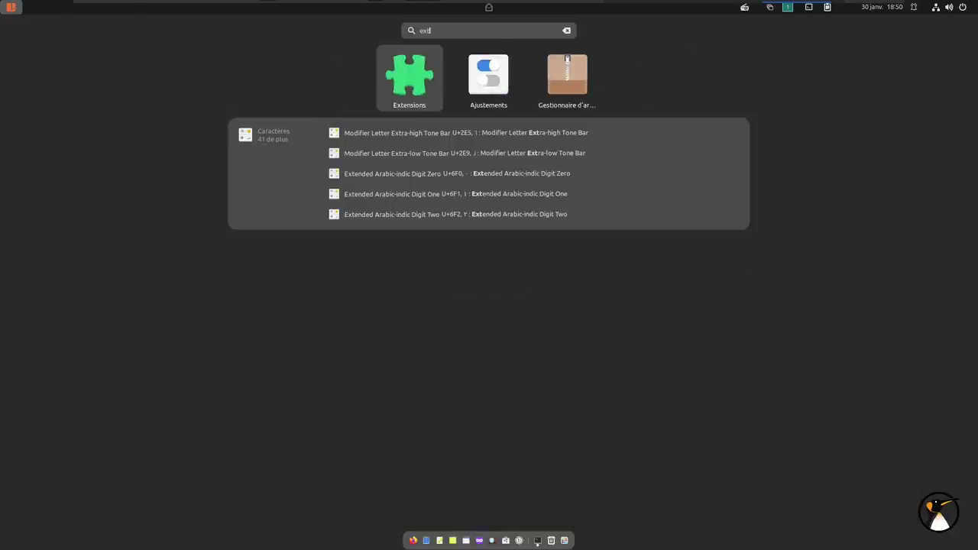
pyautogui.click(410, 86)
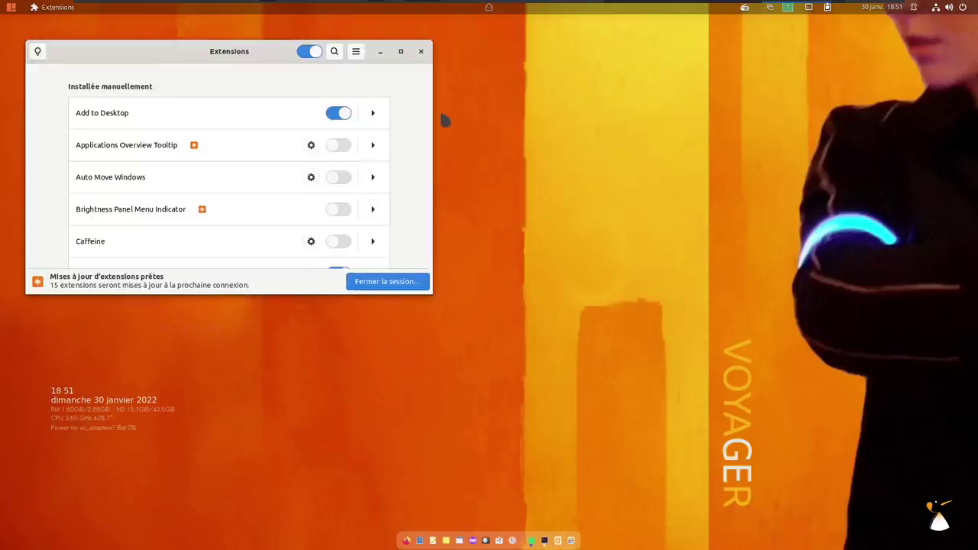
pyautogui.moveTo(256, 57); pyautogui.dragTo(416, 68)
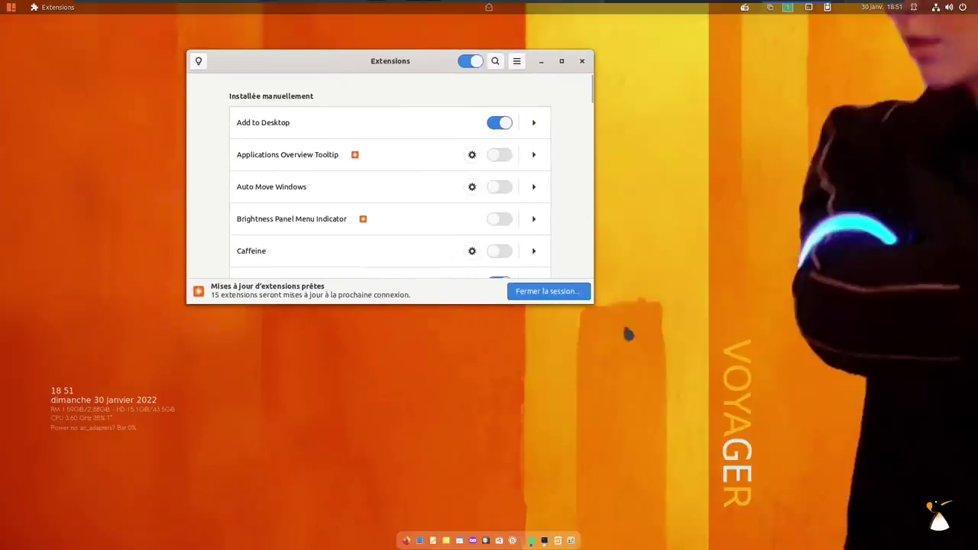
pyautogui.moveTo(594, 303); pyautogui.dragTo(671, 474)
pyautogui.moveTo(670, 154); pyautogui.dragTo(678, 96)
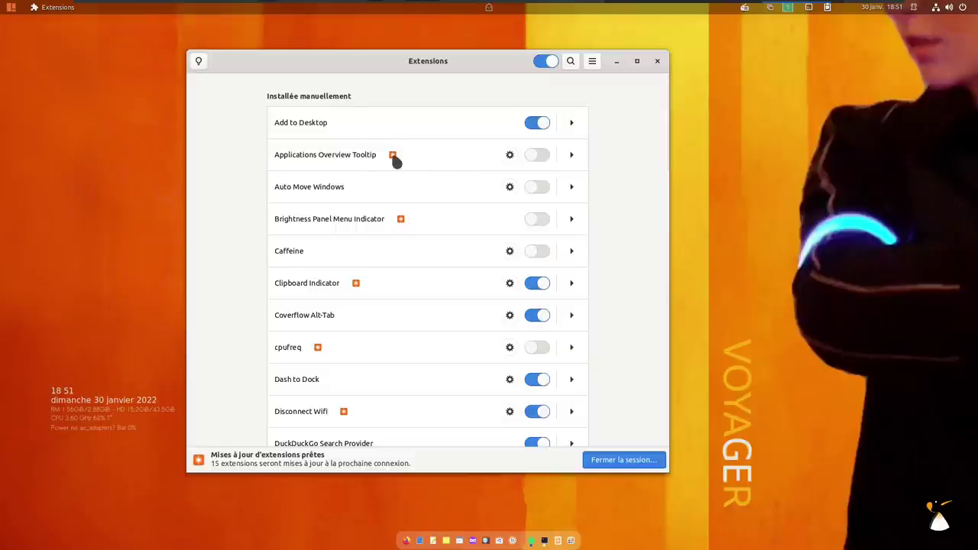
pyautogui.scroll(-5, 437, 160)
pyautogui.scroll(-18, 390, 320)
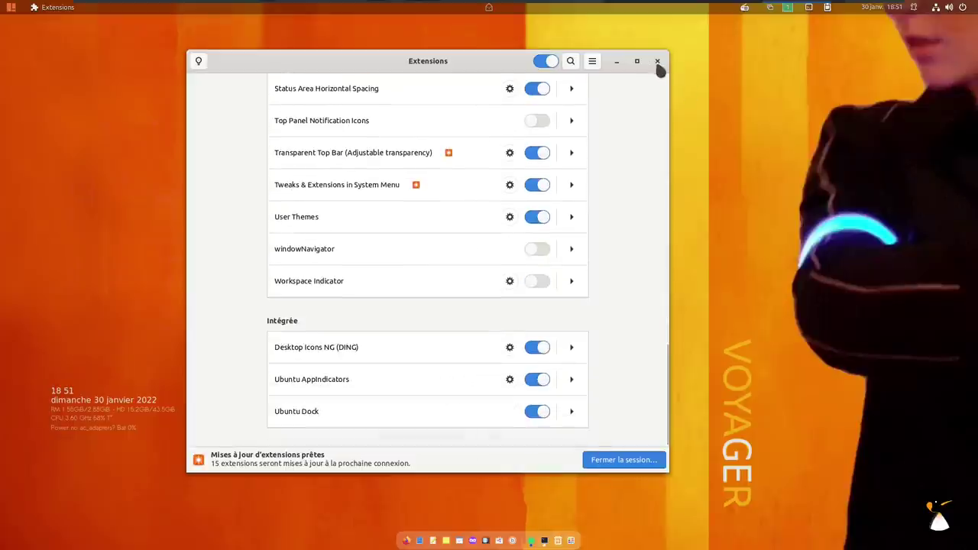
pyautogui.click(657, 61)
# Log out of the session to apply the pending extension updates and log back in to the user account.
pyautogui.click(11, 7)
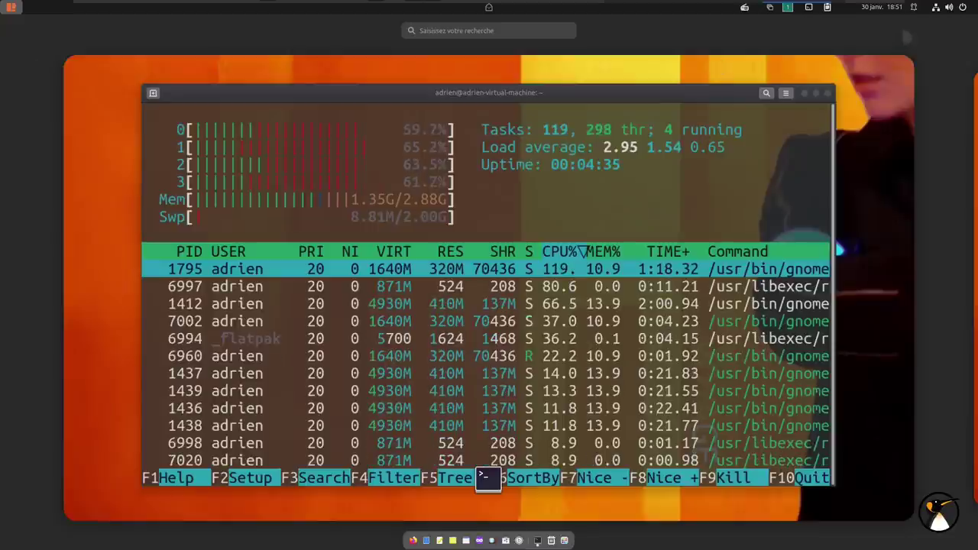
pyautogui.click(947, 7)
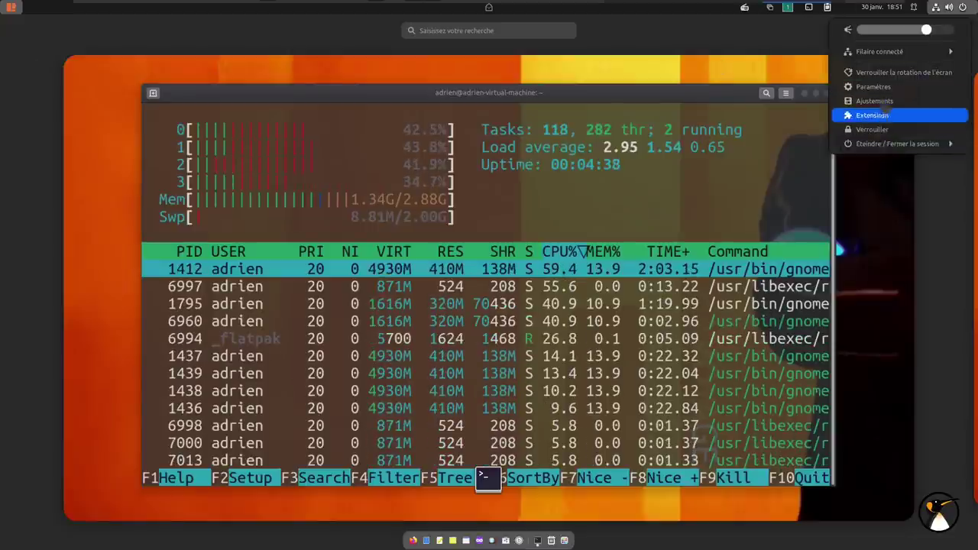
pyautogui.click(893, 143)
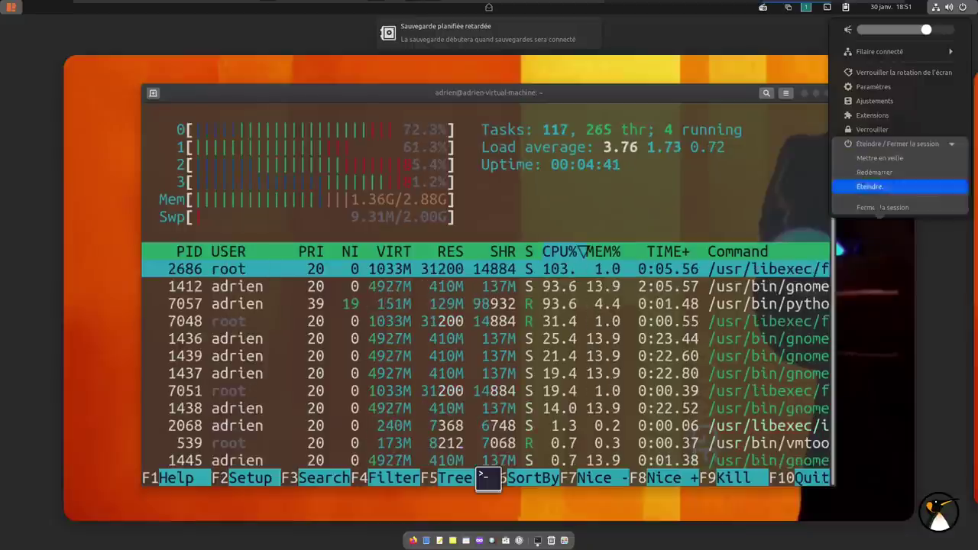
pyautogui.click(879, 207)
pyautogui.click(537, 317)
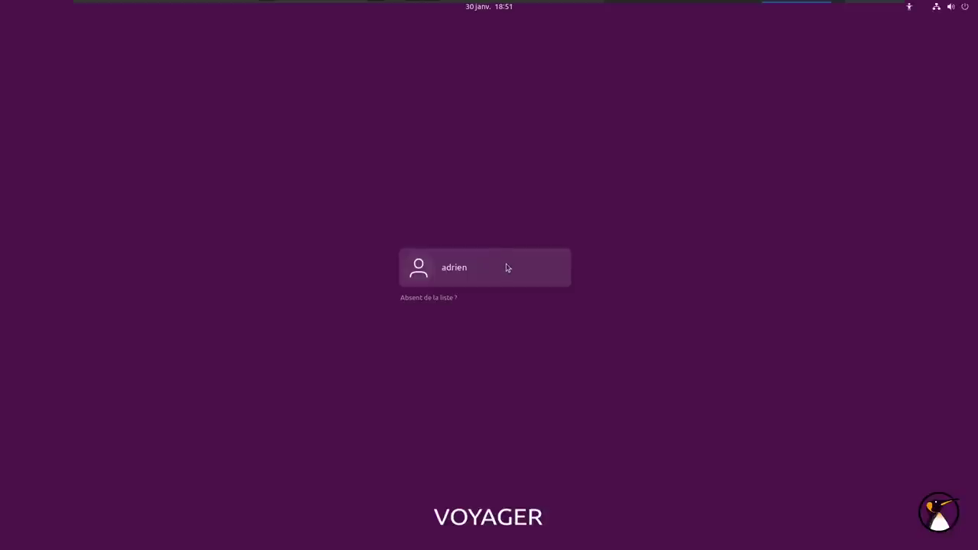
pyautogui.click(504, 264)
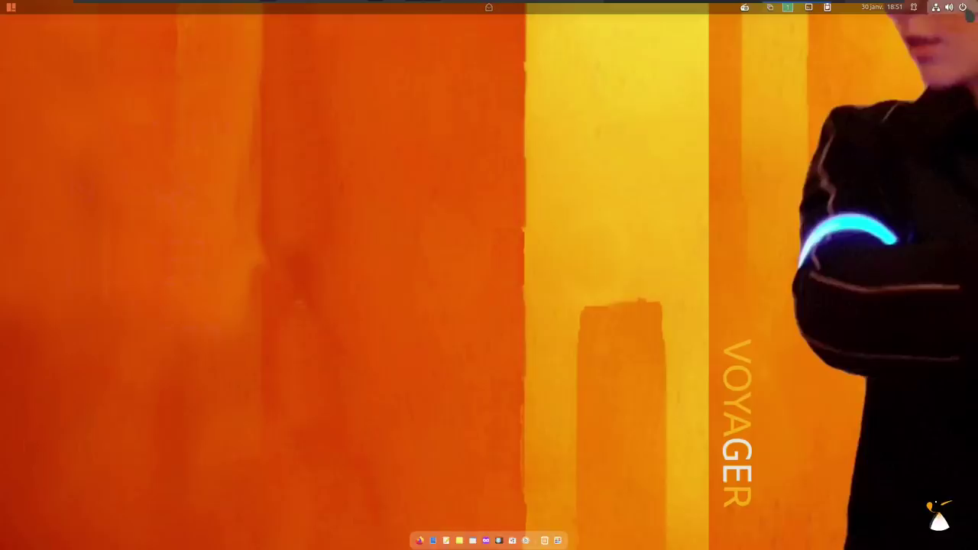
# Reopen Extensions, examine the details of Add to Desktop, and check the desktop's context menu.
pyautogui.click(948, 7)
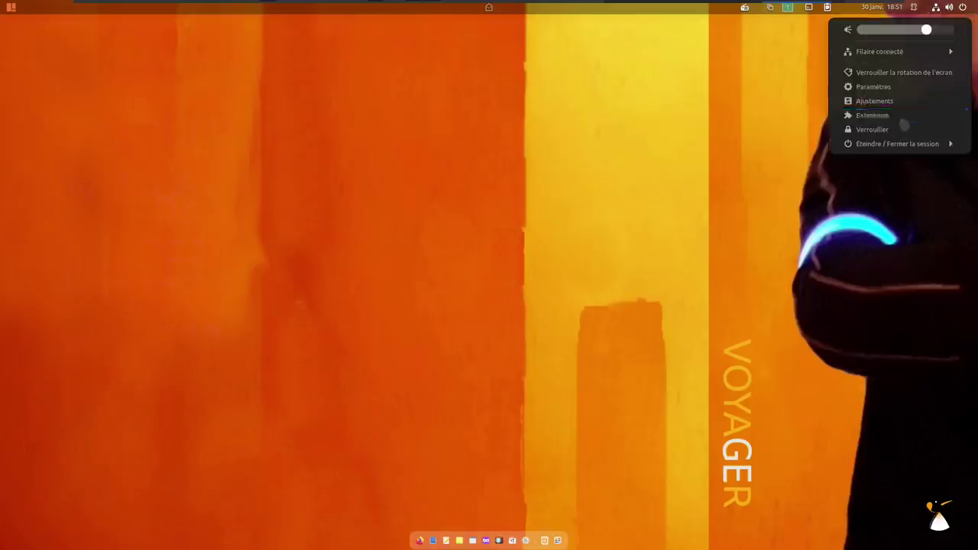
pyautogui.click(907, 114)
pyautogui.moveTo(254, 65); pyautogui.dragTo(535, 77)
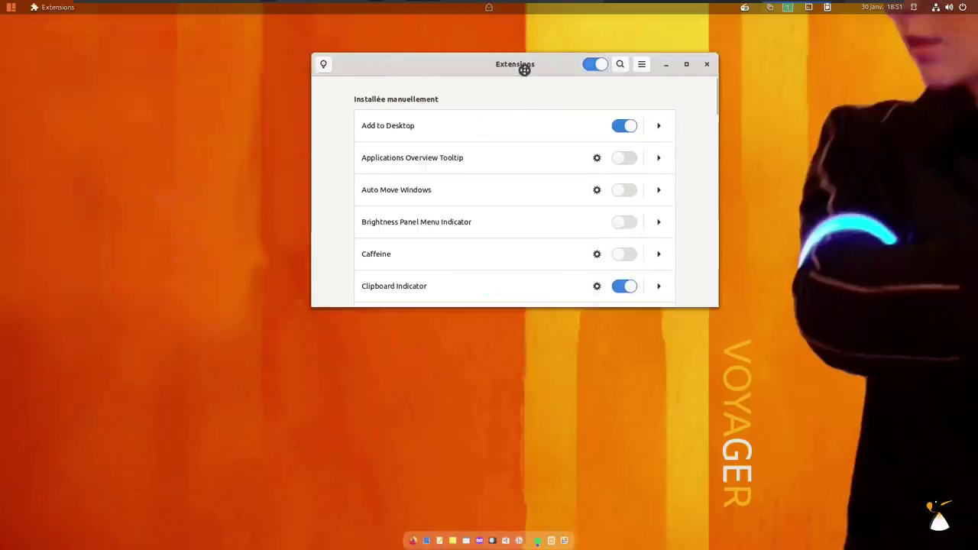
pyautogui.click(658, 127)
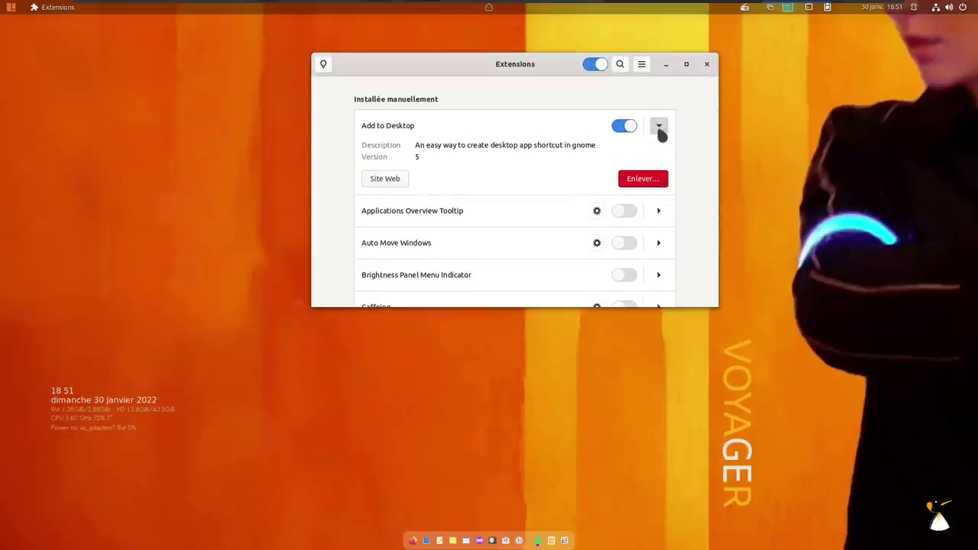
pyautogui.click(658, 128)
pyautogui.rightClick(192, 134)
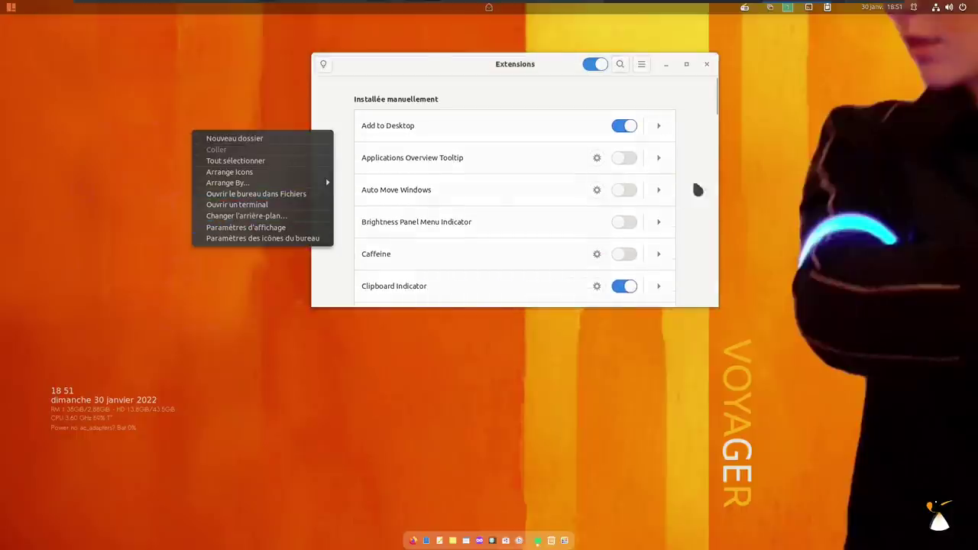
pyautogui.click(695, 120)
# Open the Dossier personnel folder and test the Coverflow Alt-Tab effect by cycling between the open windows.
pyautogui.scroll(-2, 695, 119)
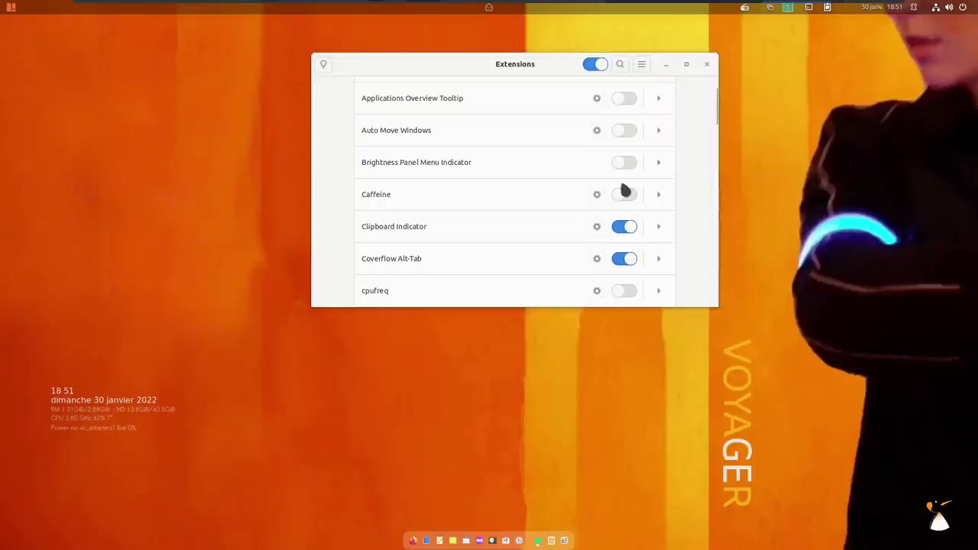
pyautogui.scroll(-1, 520, 233)
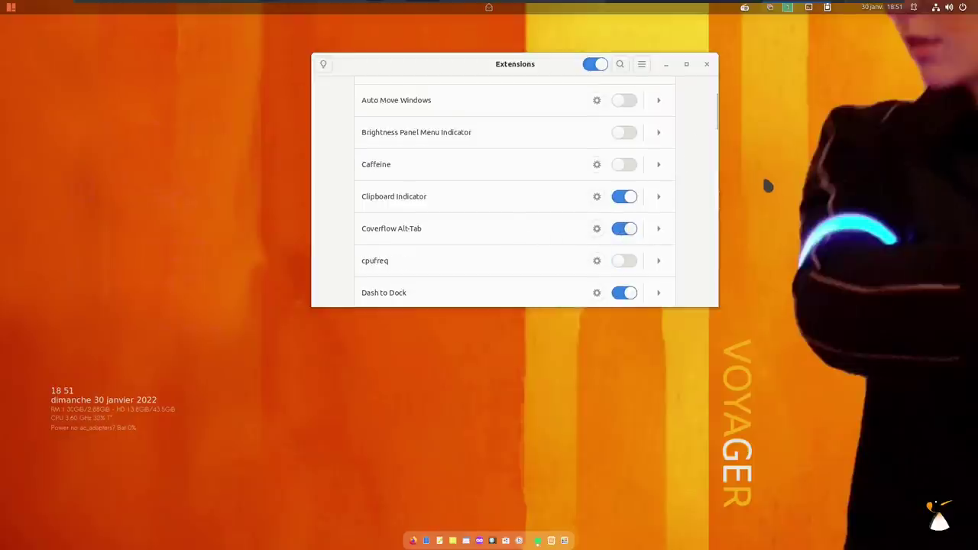
pyautogui.hotkey('alt', 'Tab')
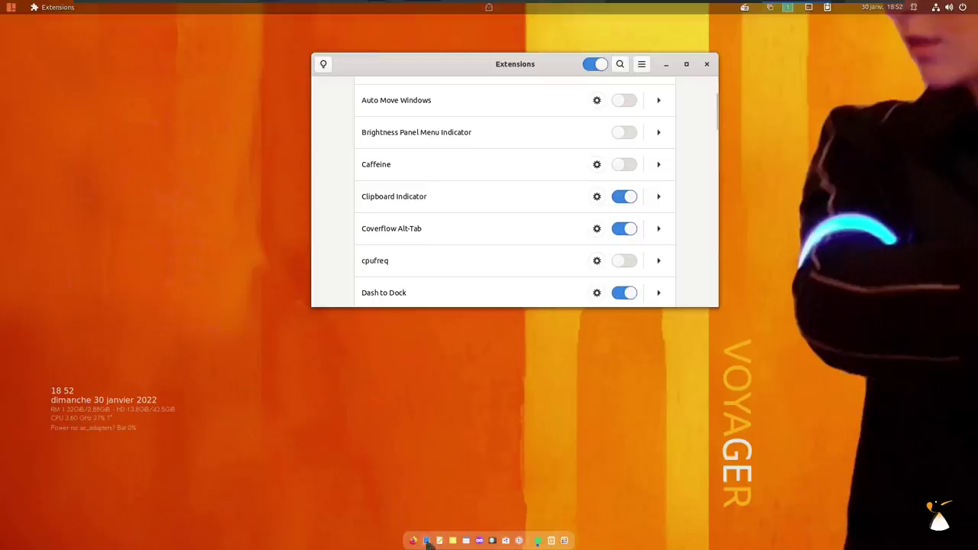
pyautogui.click(428, 540)
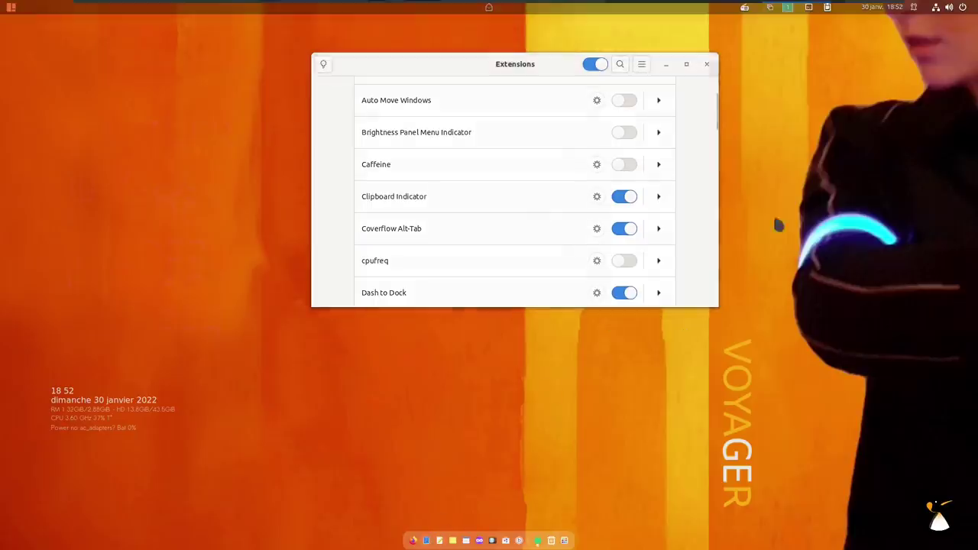
pyautogui.hotkey('alt', 'Tab')
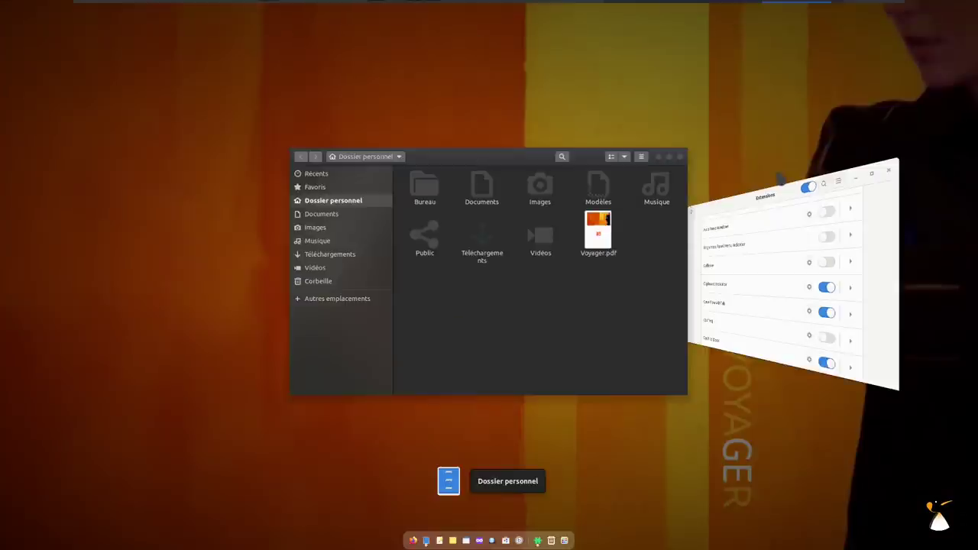
pyautogui.press('Tab')
pyautogui.press('Tab')
pyautogui.press('Tab')
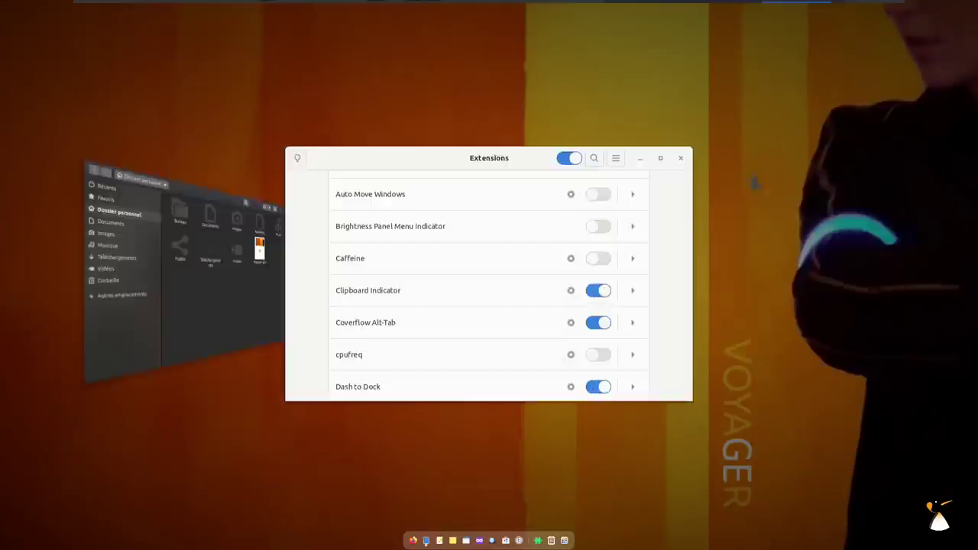
# Enable the cpufreq extension.
pyautogui.scroll(-1, 488, 225)
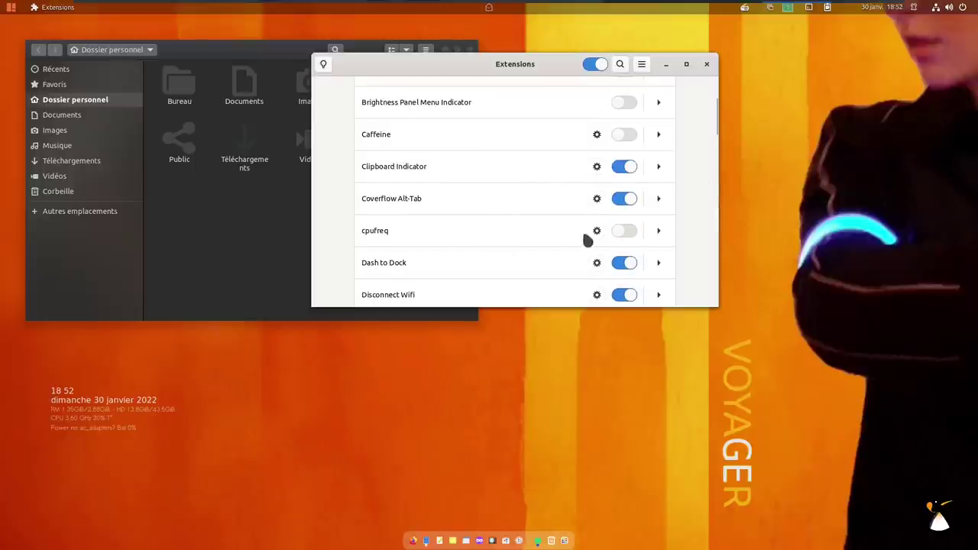
pyautogui.click(626, 237)
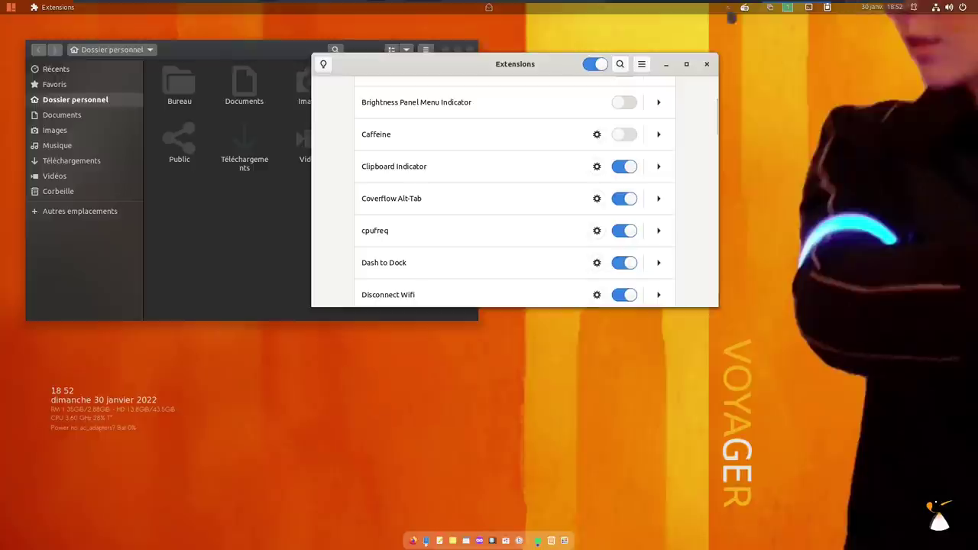
# Disable the cpufreq extension, look through the rest of the extensions list and close Extensions.
pyautogui.click(626, 233)
pyautogui.scroll(-4, 521, 198)
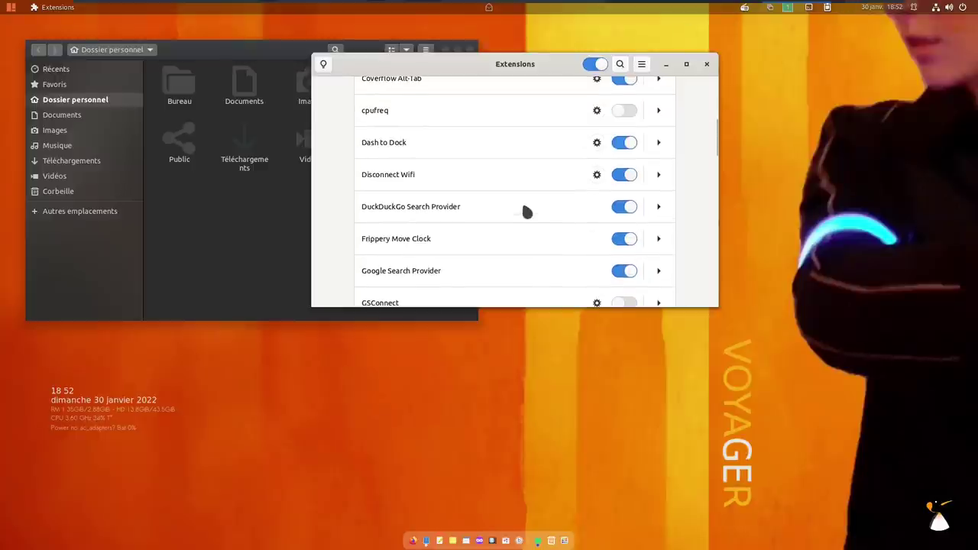
pyautogui.scroll(-4, 541, 163)
pyautogui.scroll(-15, 542, 160)
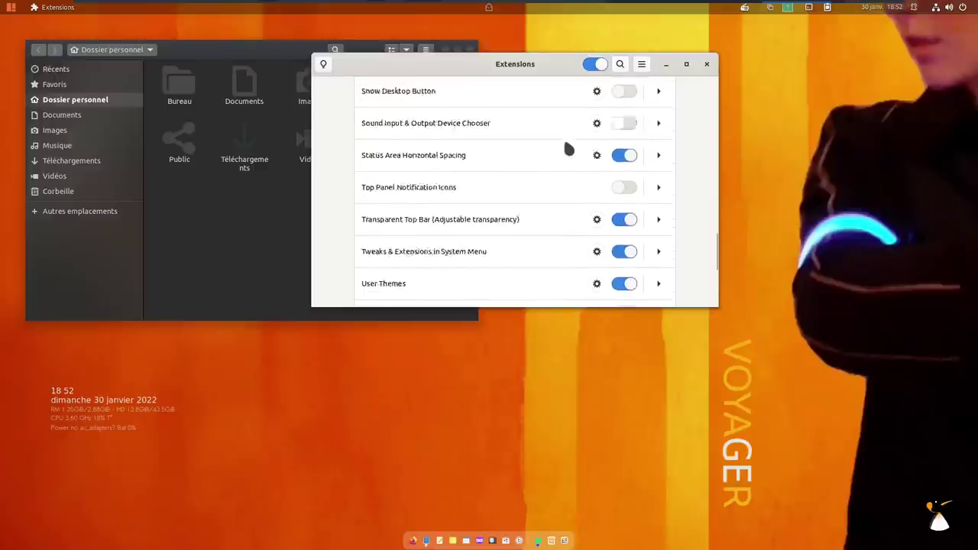
pyautogui.click(707, 64)
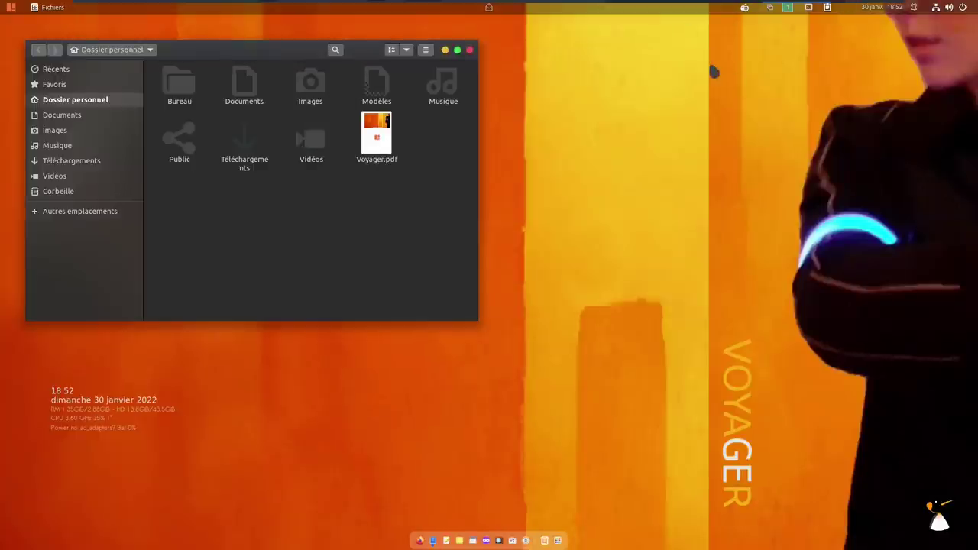
# Check the Radio extension's station menu and test hiding and restoring the open windows several times.
pyautogui.click(745, 8)
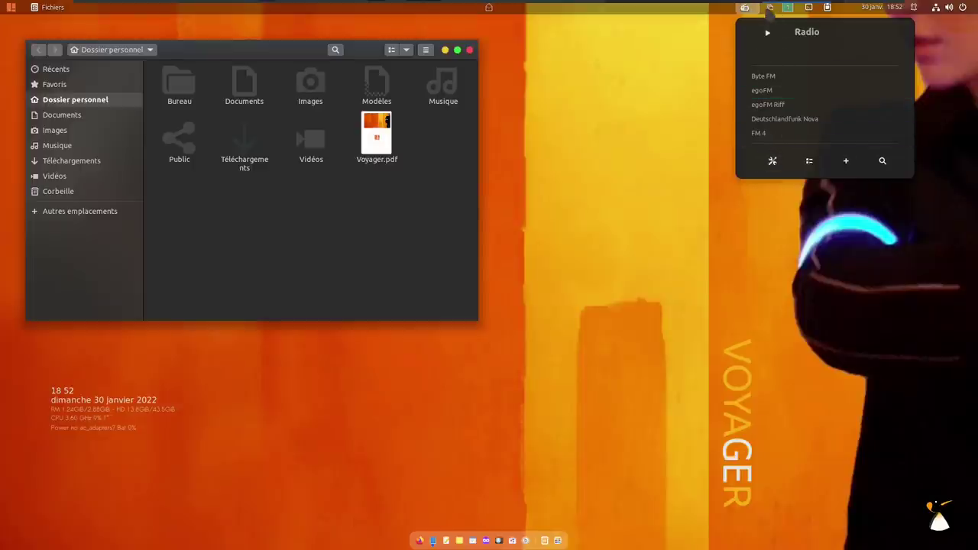
pyautogui.click(770, 9)
pyautogui.click(769, 9)
pyautogui.click(770, 10)
pyautogui.click(771, 11)
pyautogui.click(772, 10)
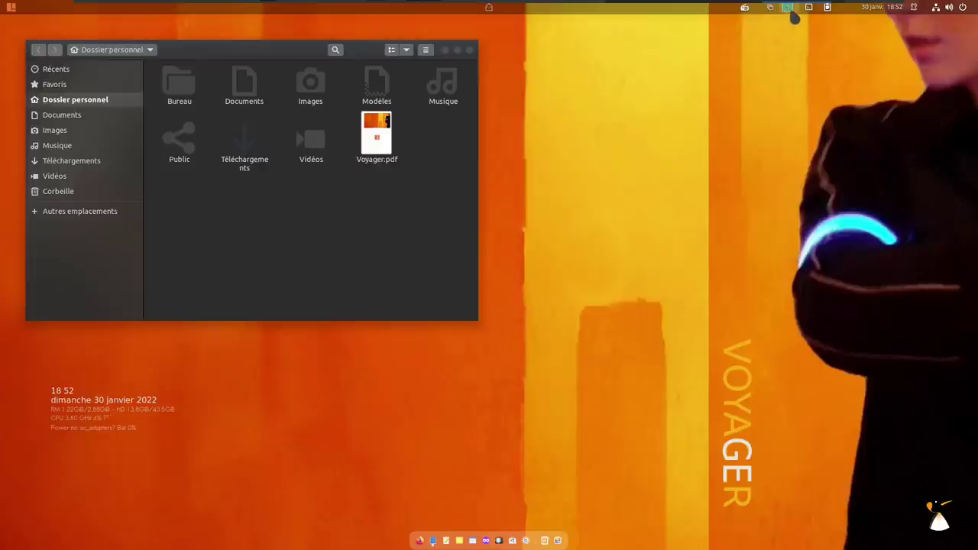
# Check the activities overview, the terminal and the clipboard history.
pyautogui.click(10, 7)
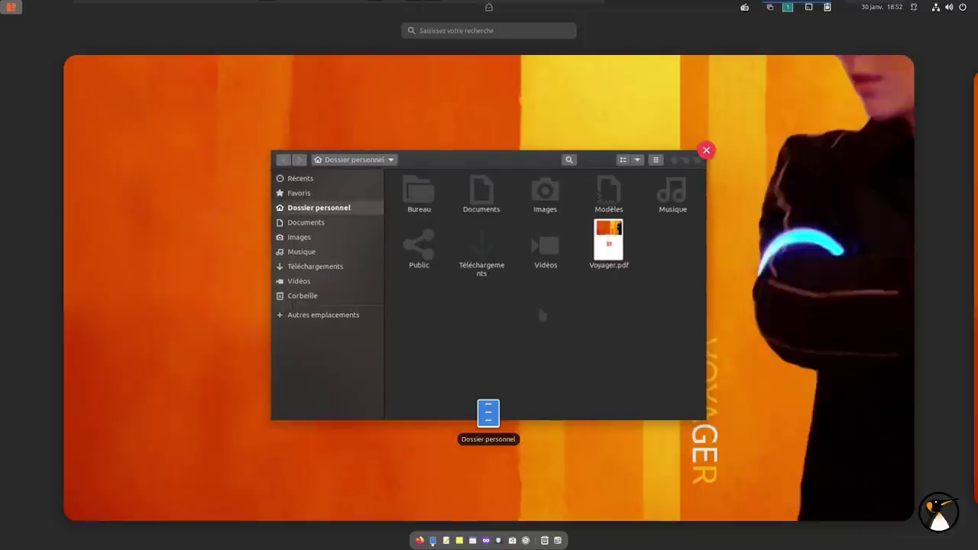
pyautogui.hotkey('ctrl', 'alt', 't')
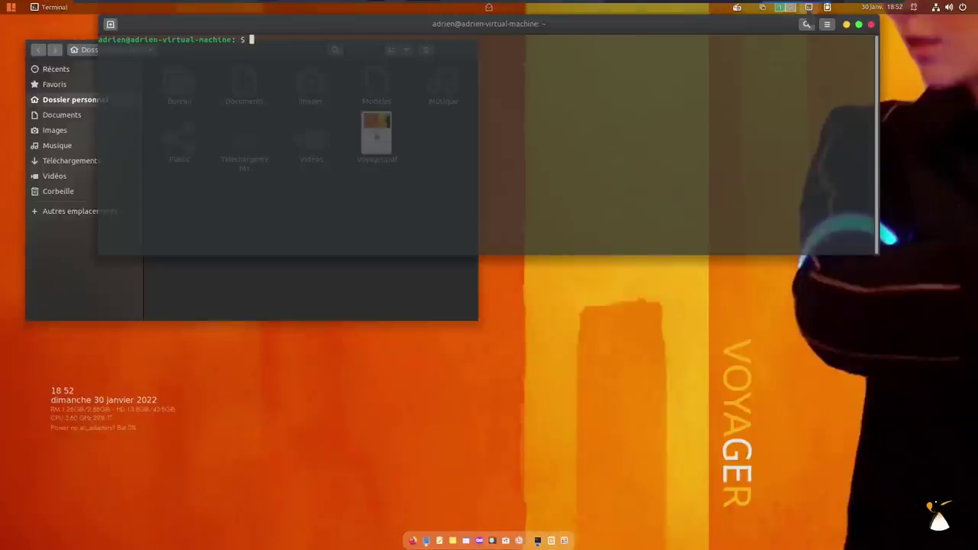
pyautogui.click(826, 7)
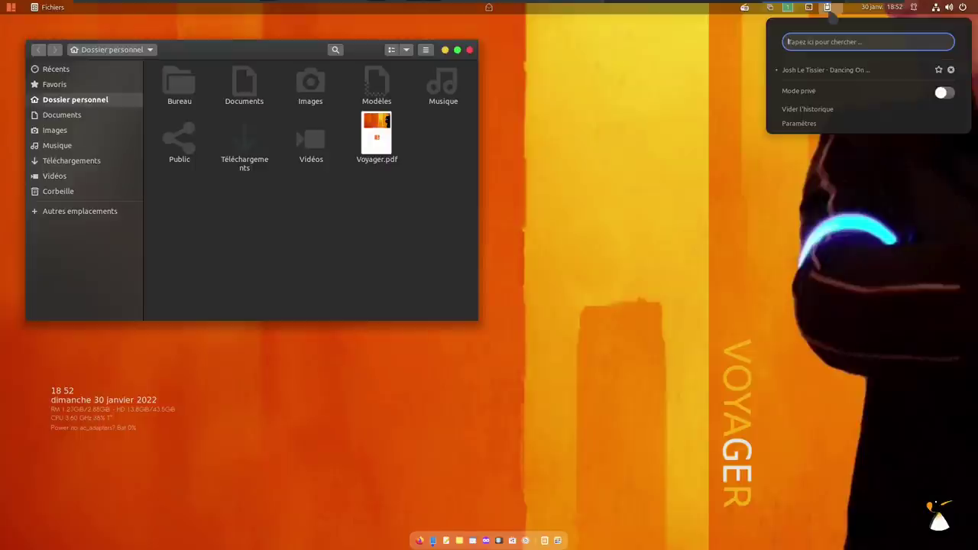
pyautogui.click(830, 7)
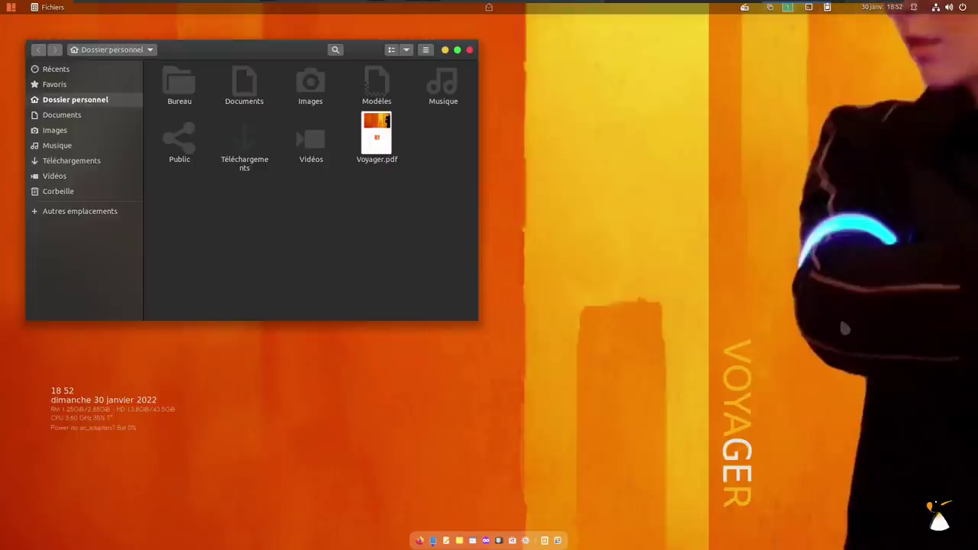
# Set the maximum icon size in the Dash to Dock settings to about 43 px and close the open windows.
pyautogui.click(545, 541)
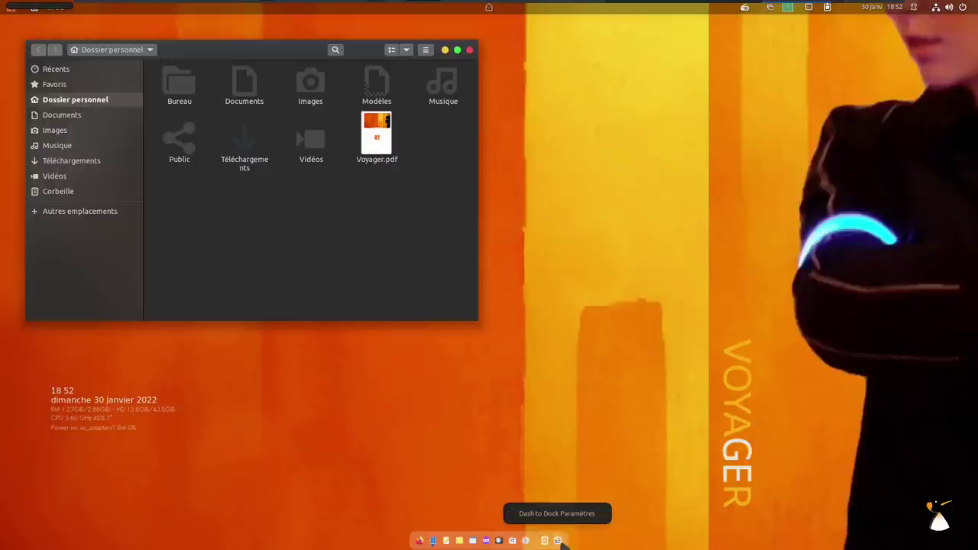
pyautogui.click(565, 538)
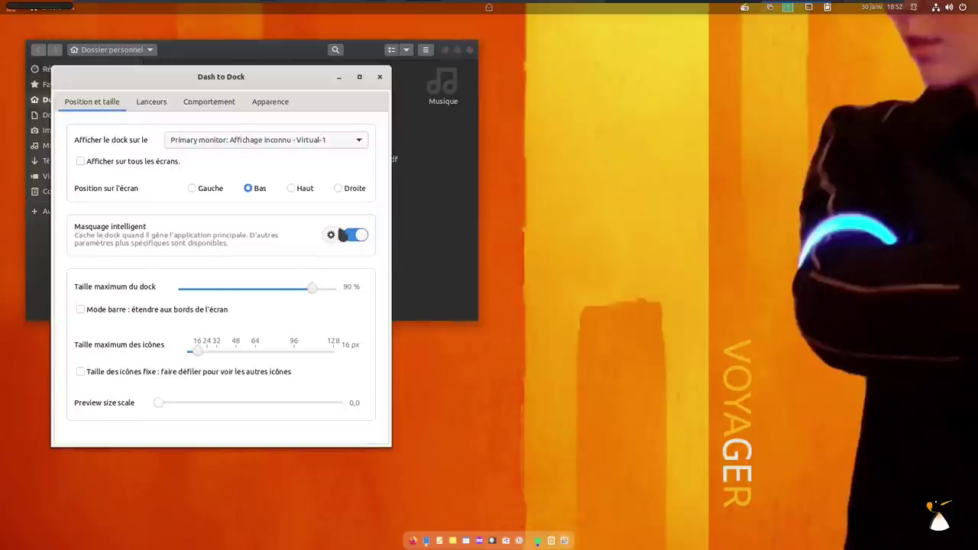
pyautogui.moveTo(191, 354); pyautogui.dragTo(232, 353)
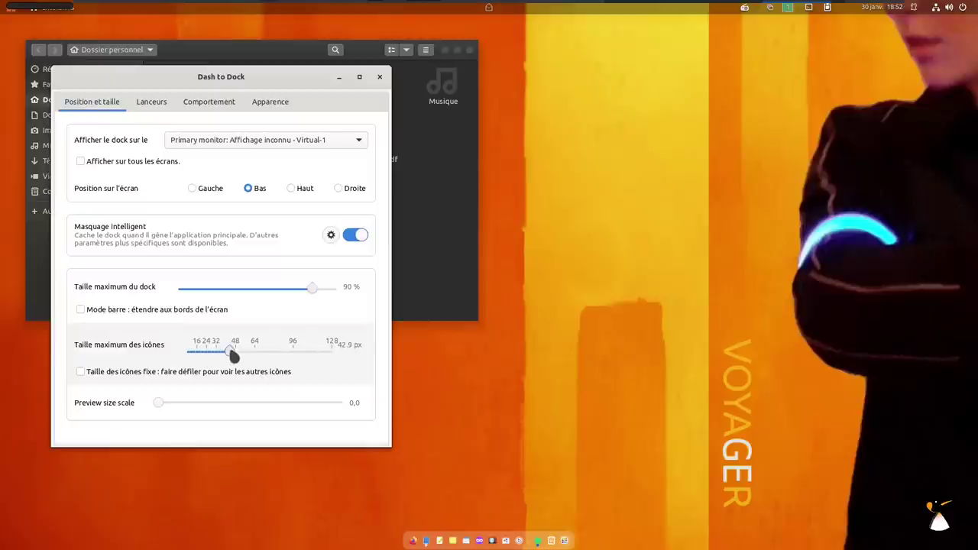
pyautogui.click(379, 77)
pyautogui.hotkey('ctrl', 'w')
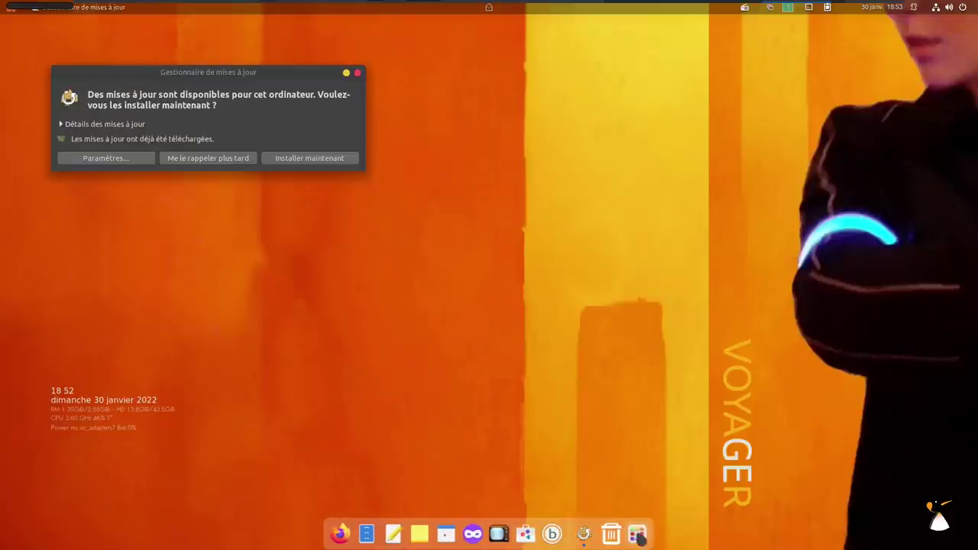
# Launch Firefox, move its window further into the desktop and open the browser's Settings page.
pyautogui.click(339, 533)
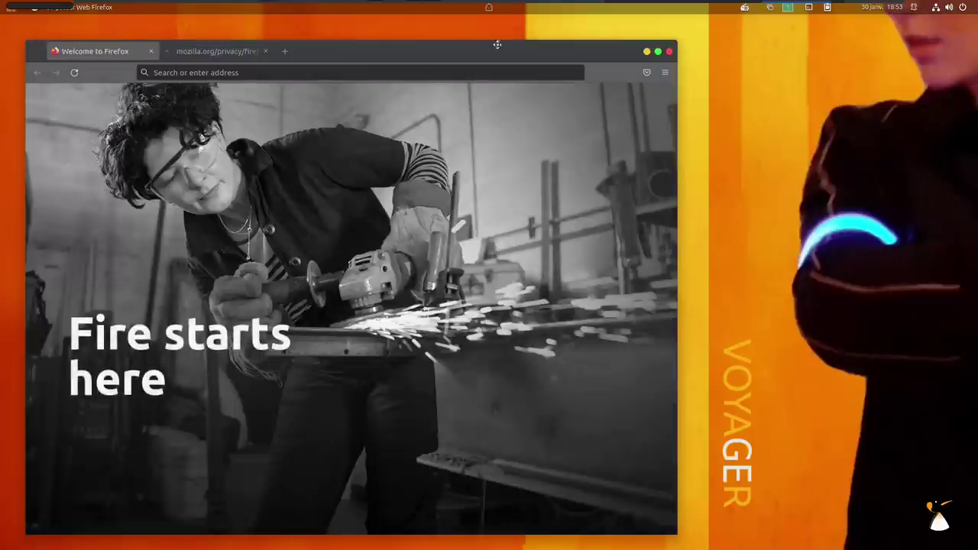
pyautogui.moveTo(497, 44); pyautogui.dragTo(648, 36)
pyautogui.click(816, 63)
pyautogui.click(678, 325)
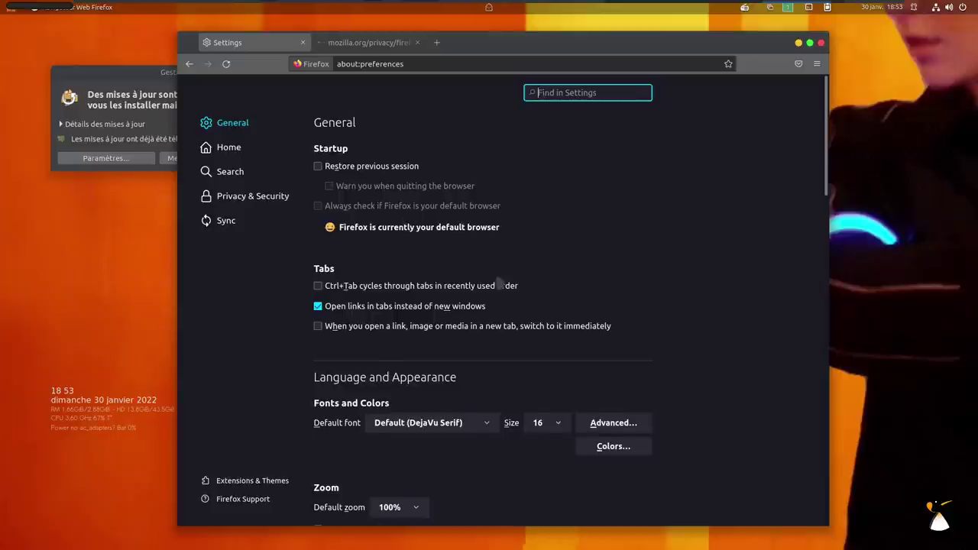
# Examine the list of interface languages in Firefox's General settings, keep the current one and quit the browser, closing all tabs.
pyautogui.scroll(-8, 470, 328)
pyautogui.click(444, 304)
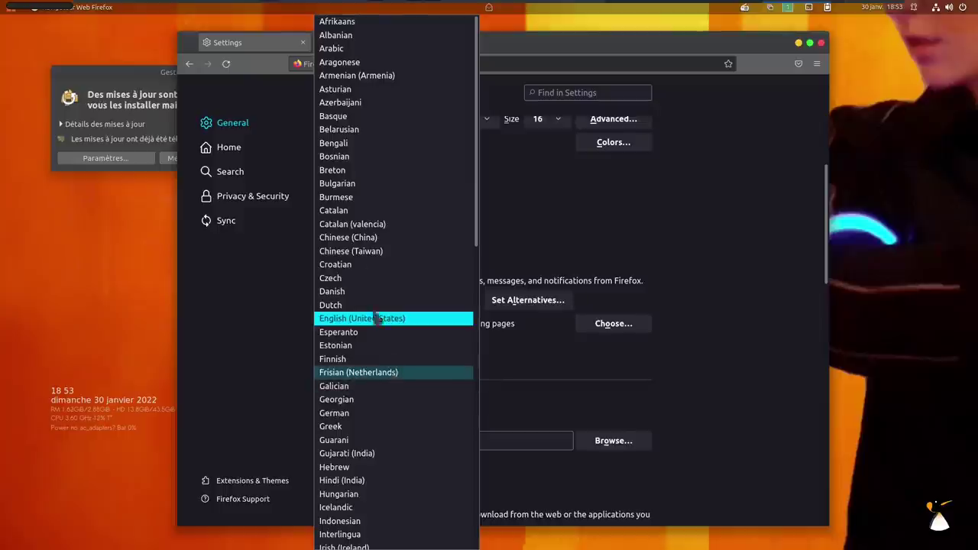
pyautogui.moveTo(482, 82); pyautogui.dragTo(475, 416)
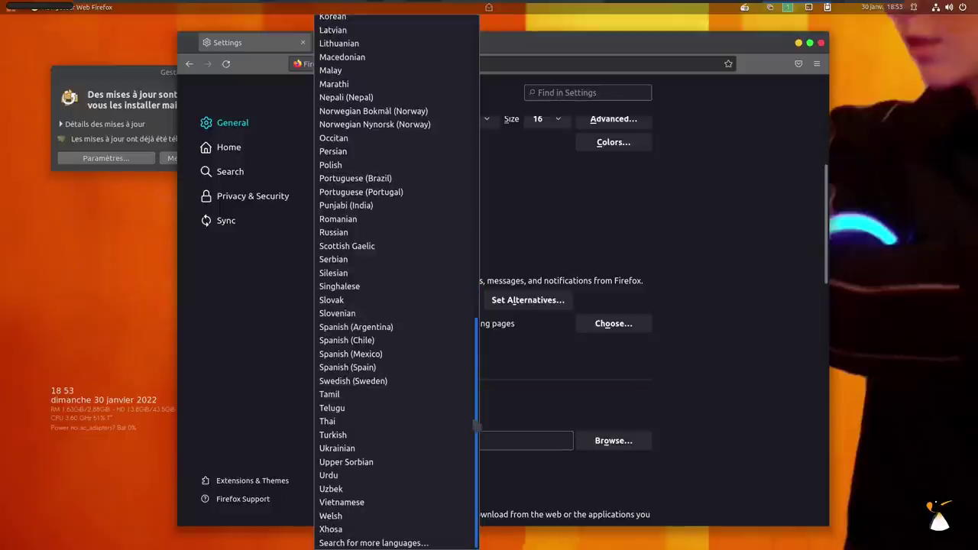
pyautogui.scroll(15, 395, 279)
pyautogui.press('Escape')
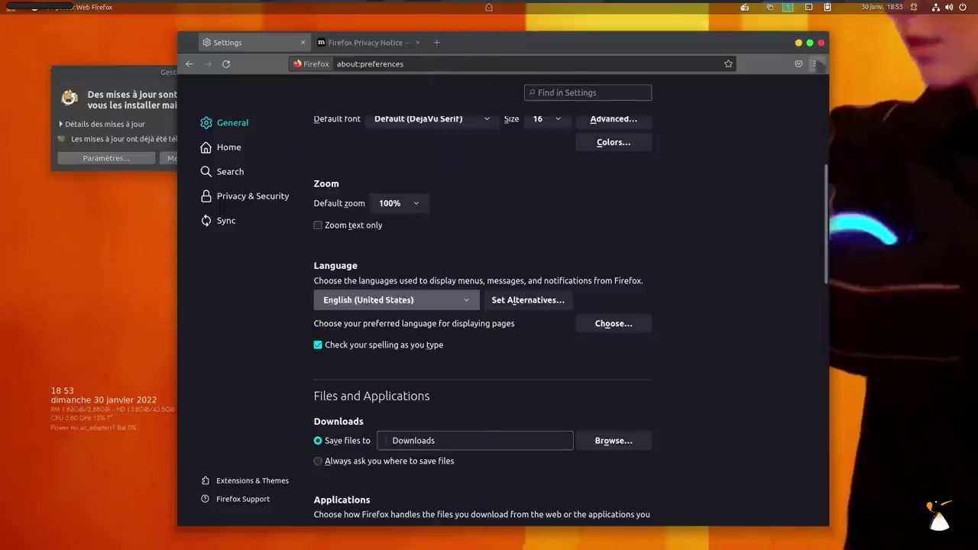
pyautogui.hotkey('ctrl', 'q')
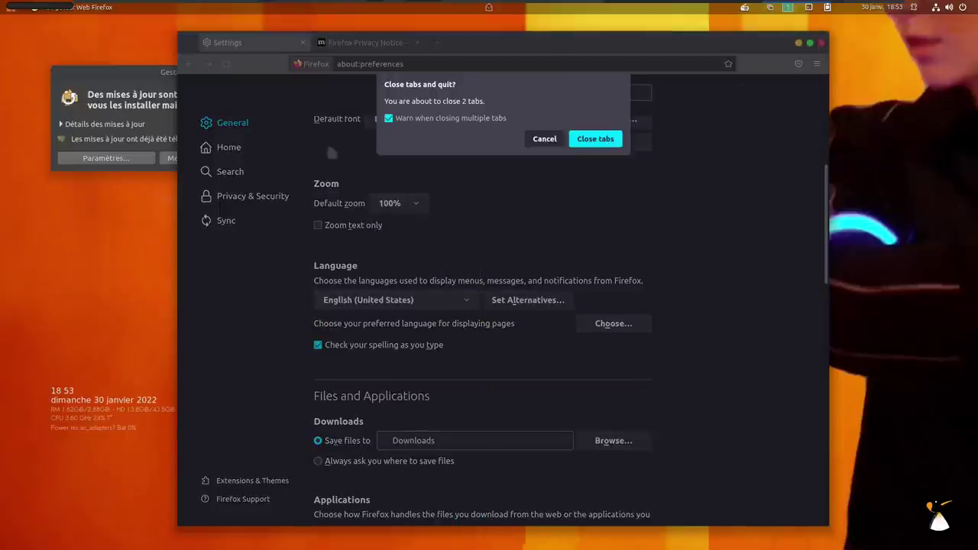
pyautogui.click(615, 142)
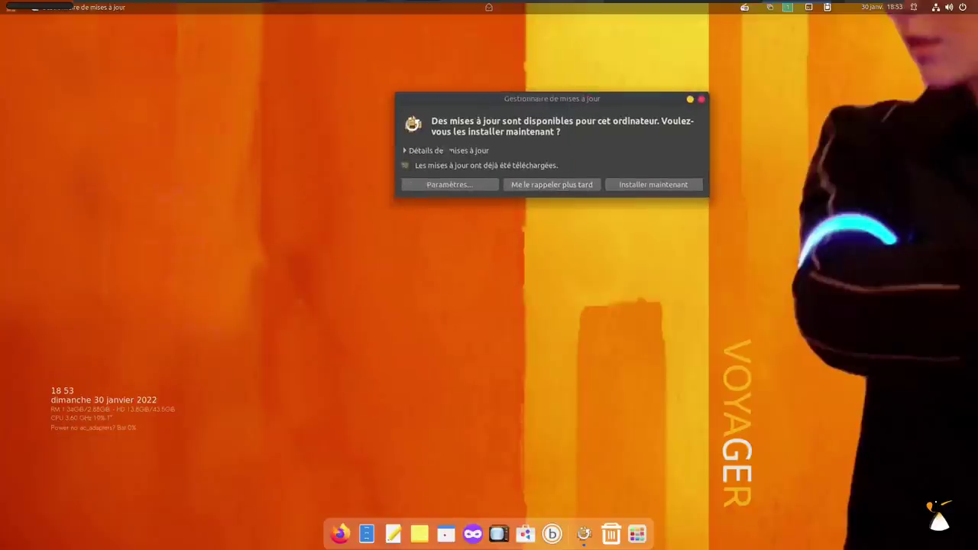
# Expand the details of the available system updates and install them.
pyautogui.click(437, 150)
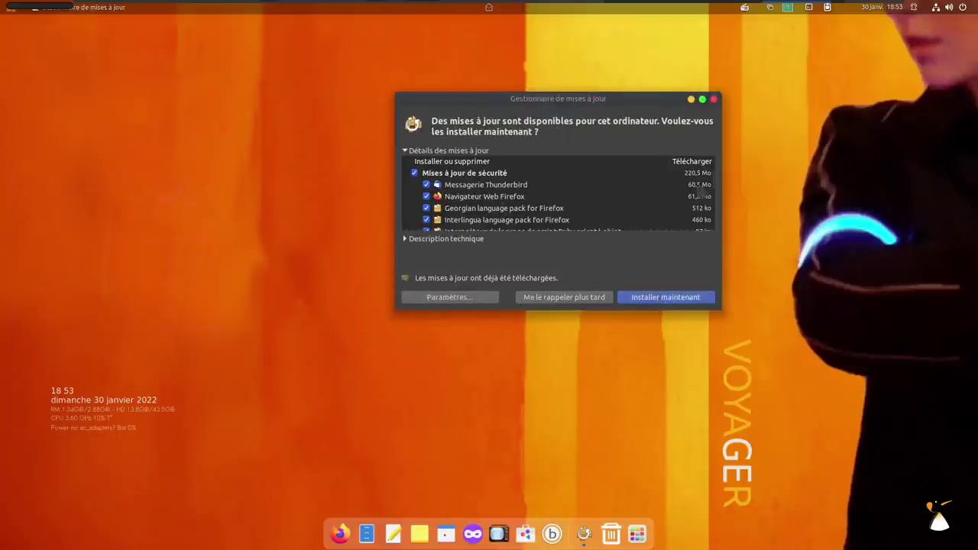
pyautogui.click(665, 297)
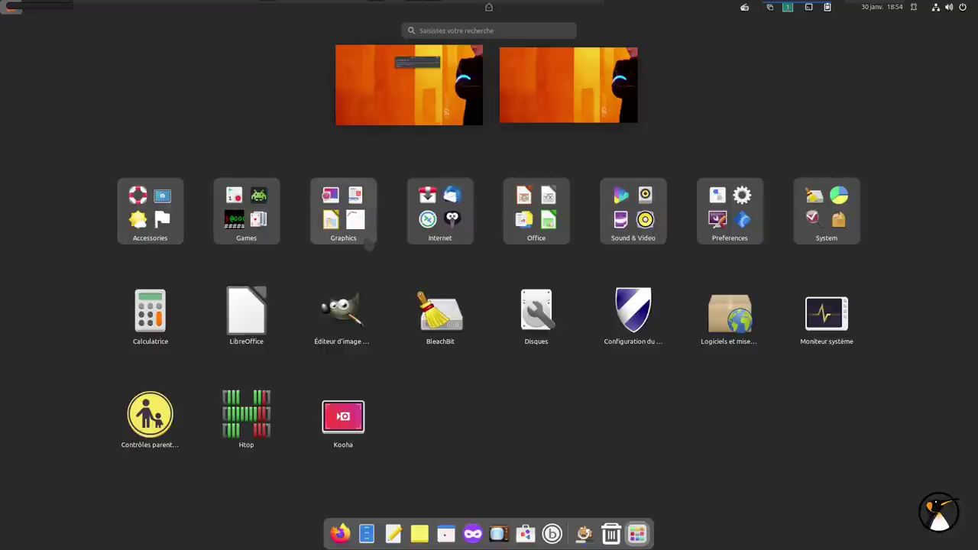
# Look through the Graphics and Internet application folders and move the image editor launcher into the Graphics folder.
pyautogui.click(366, 241)
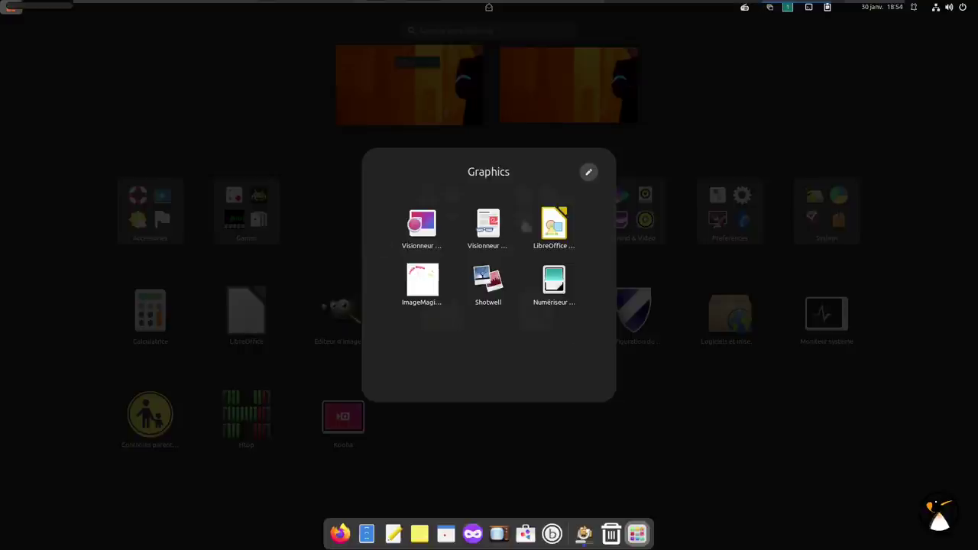
pyautogui.click(779, 142)
pyautogui.moveTo(341, 213); pyautogui.dragTo(472, 245)
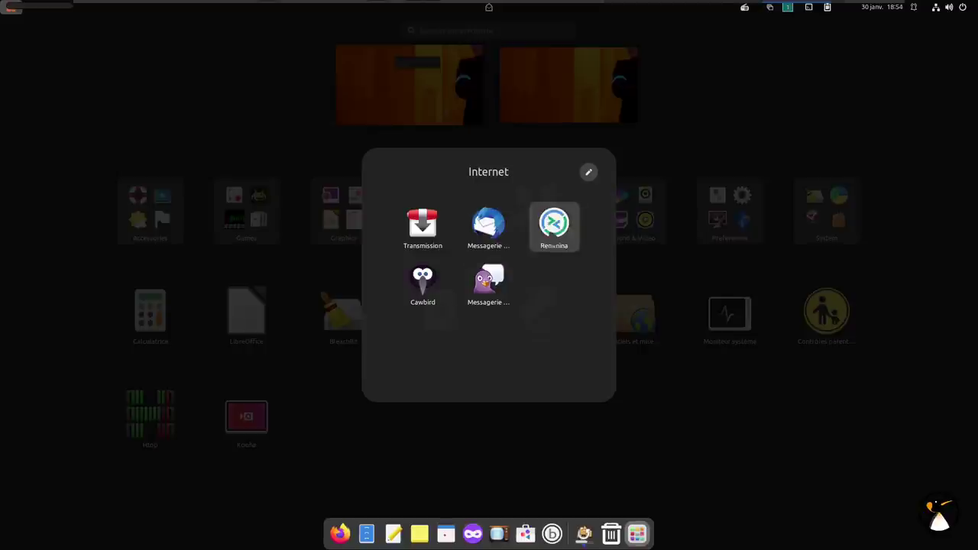
pyautogui.click(685, 262)
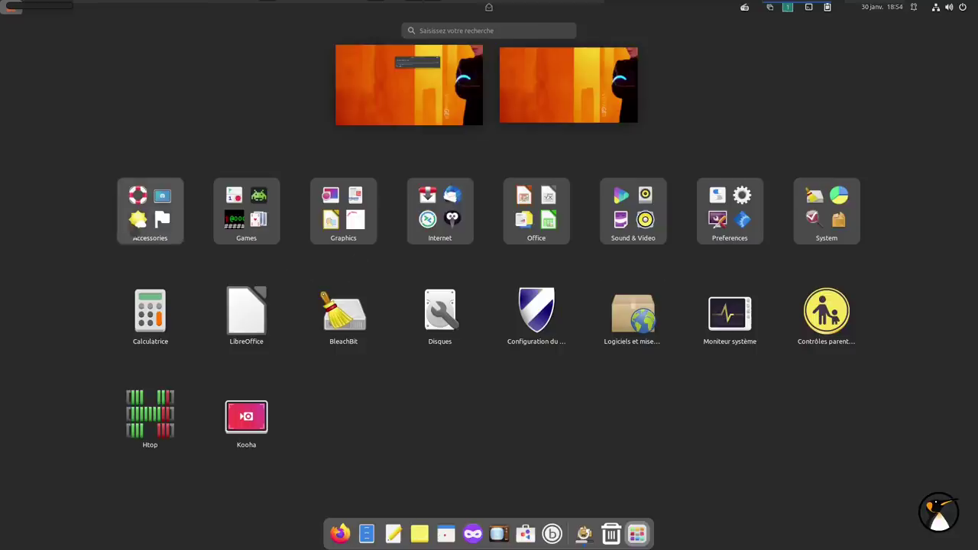
# Examine the applications in the Games and Sound & Video folders.
pyautogui.click(231, 236)
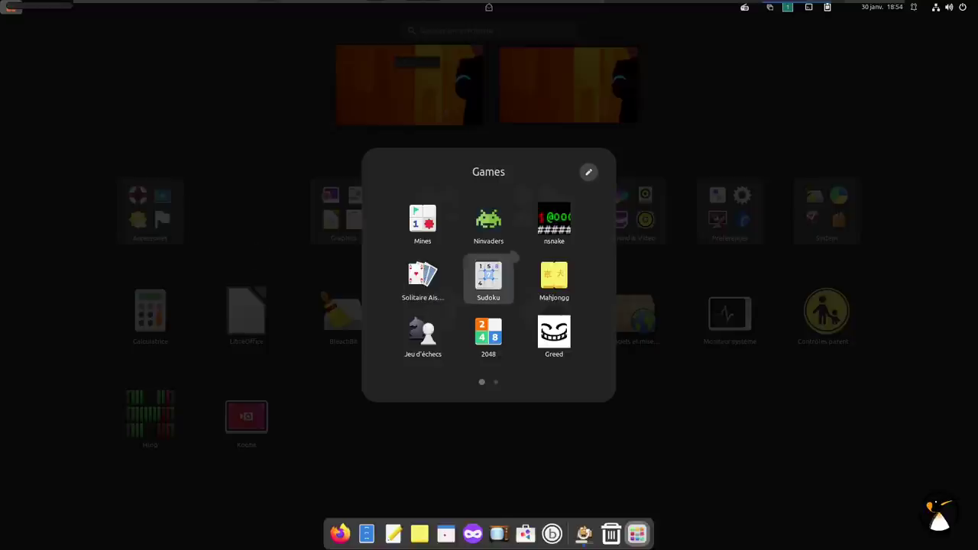
pyautogui.scroll(-1, 512, 255)
pyautogui.scroll(1, 512, 255)
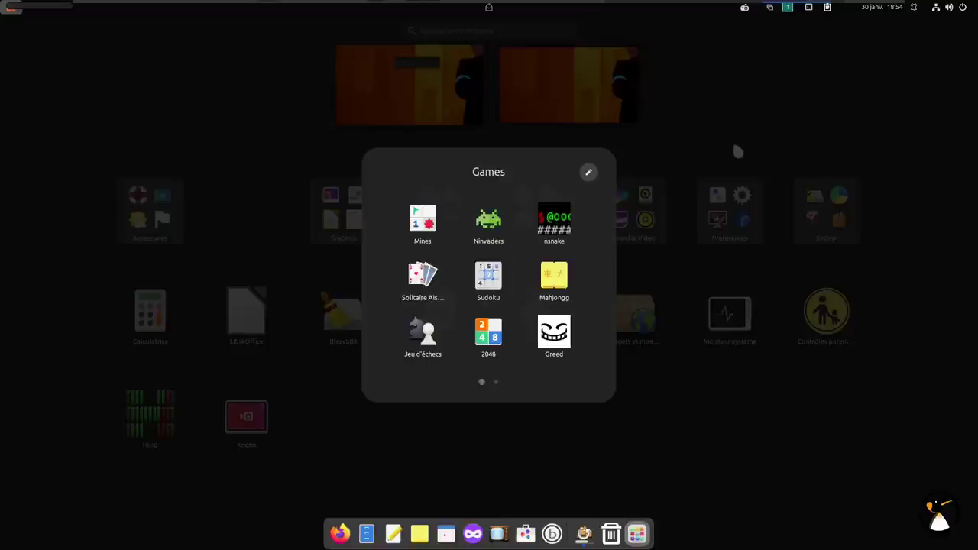
pyautogui.click(738, 151)
pyautogui.click(628, 238)
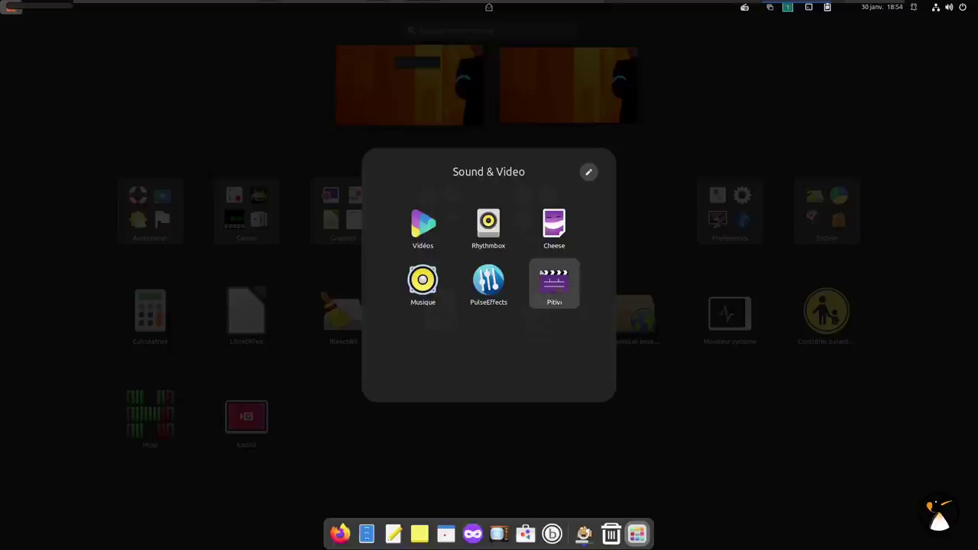
pyautogui.click(719, 147)
# Examine the applications in the Preferences and System folders.
pyautogui.click(729, 214)
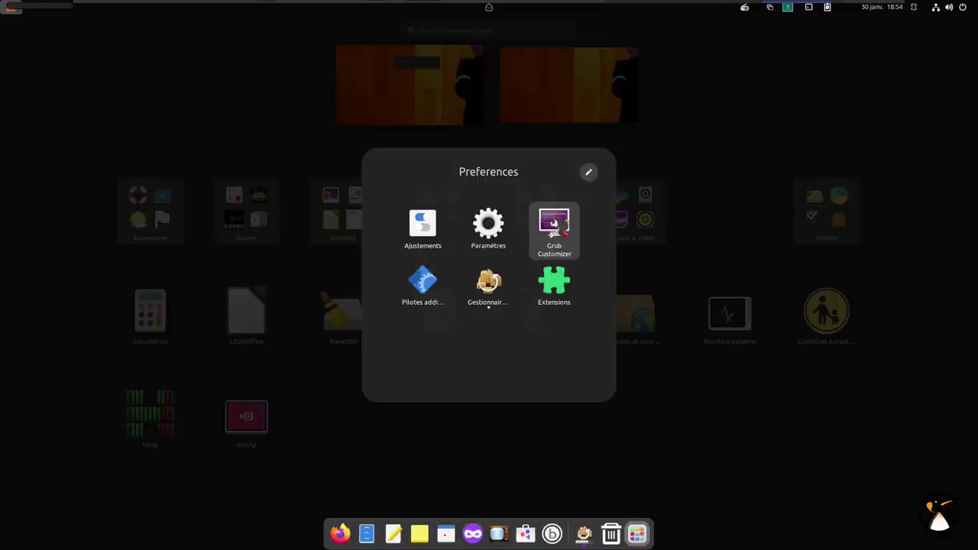
pyautogui.click(776, 174)
pyautogui.click(850, 238)
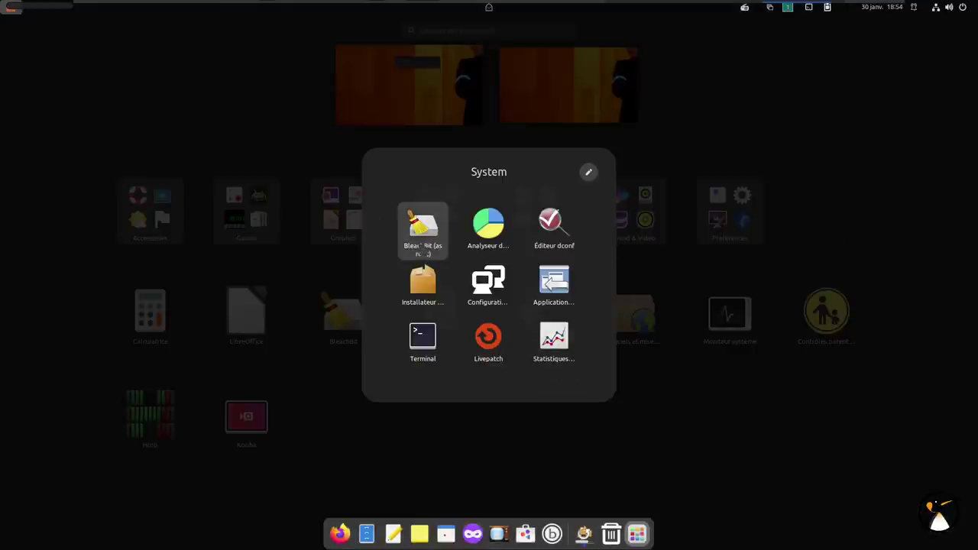
pyautogui.click(786, 125)
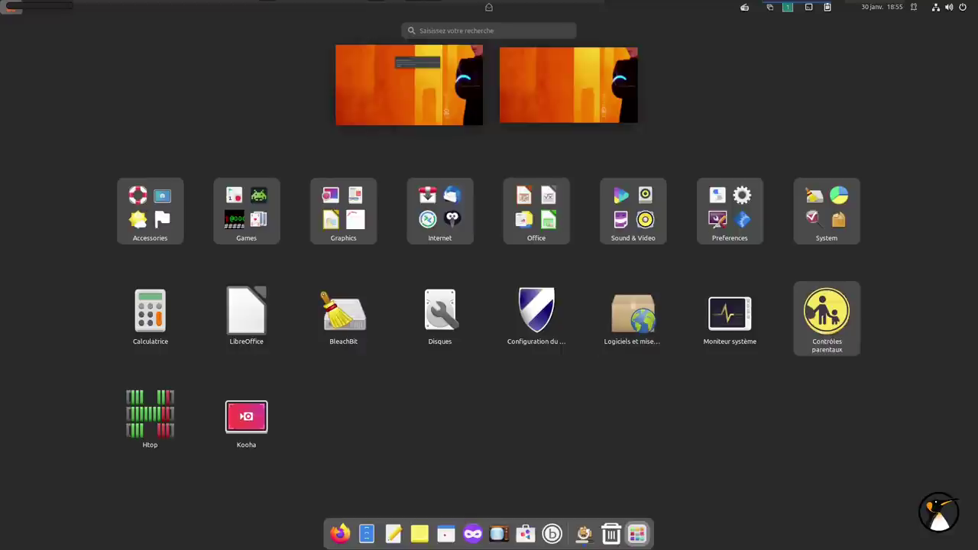
# Open Contrôles parentaux to view it, close it and return to the application grid.
pyautogui.click(806, 306)
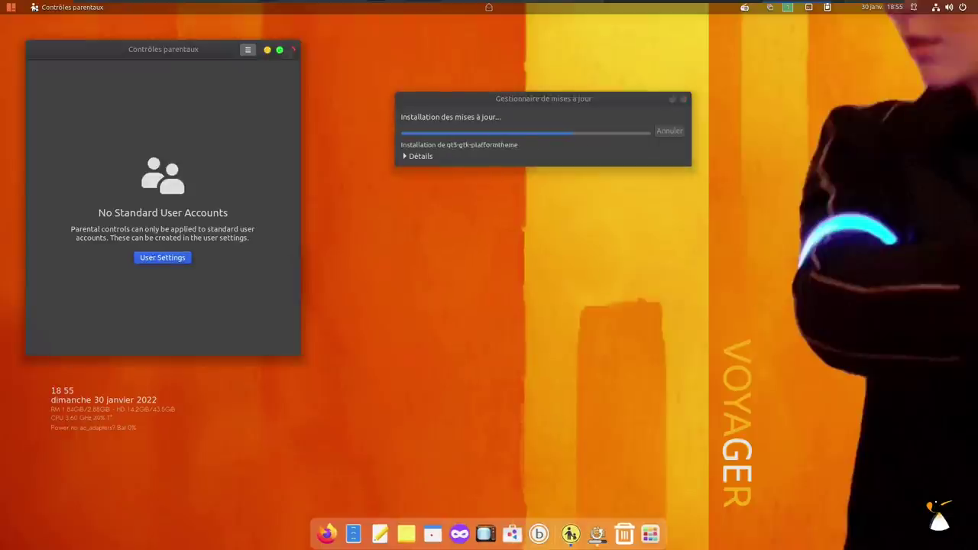
pyautogui.click(291, 49)
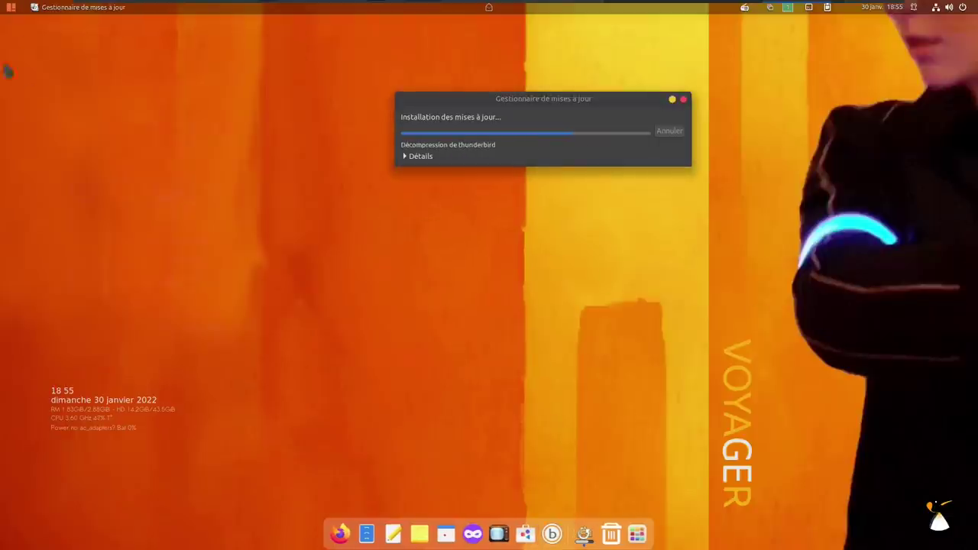
pyautogui.click(10, 7)
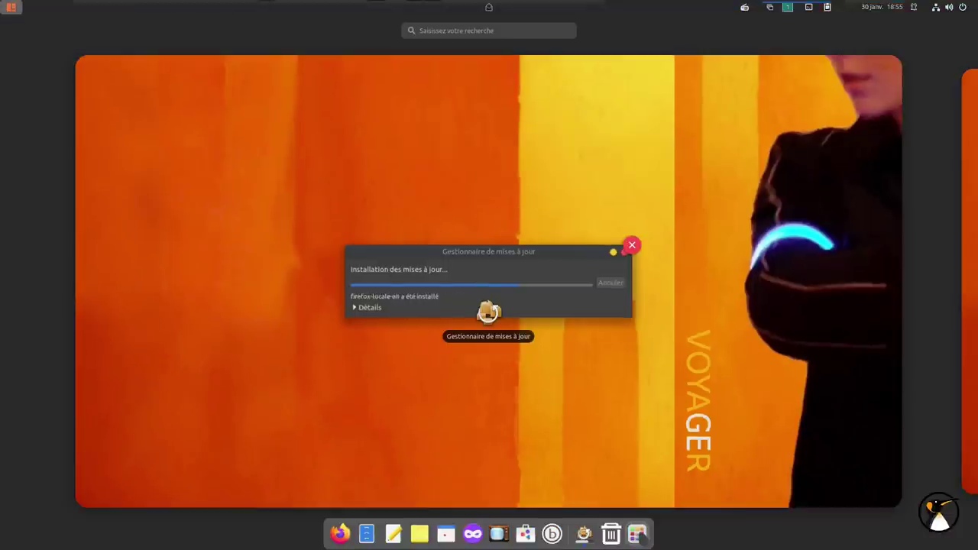
pyautogui.click(637, 533)
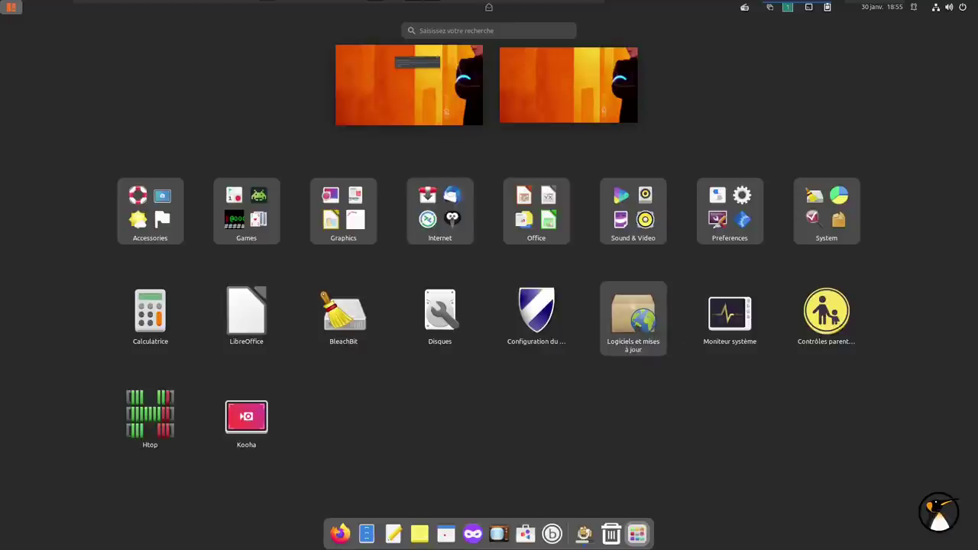
# Open Logiciels et mises à jour and examine the Ubuntu software settings and the repositories under Autres logiciels.
pyautogui.click(639, 319)
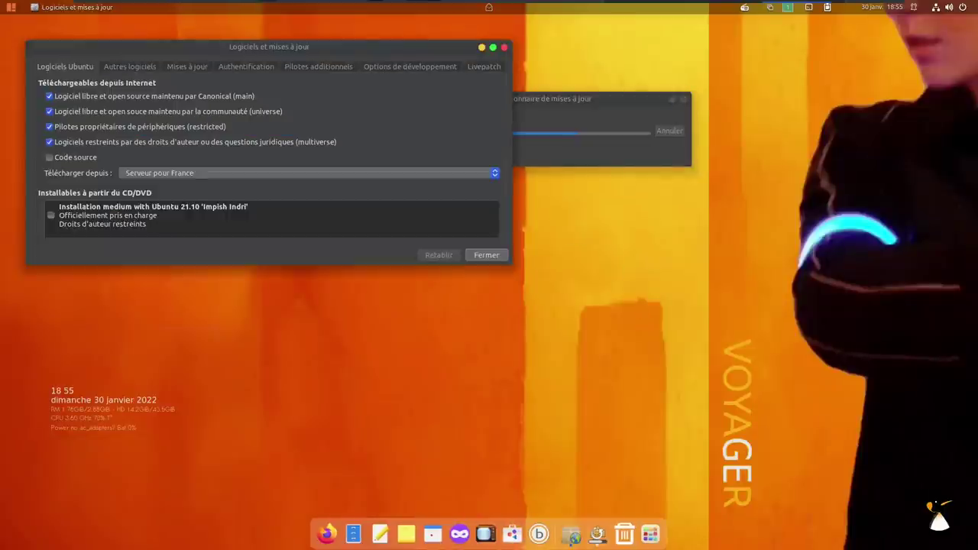
pyautogui.moveTo(333, 40); pyautogui.dragTo(506, 44)
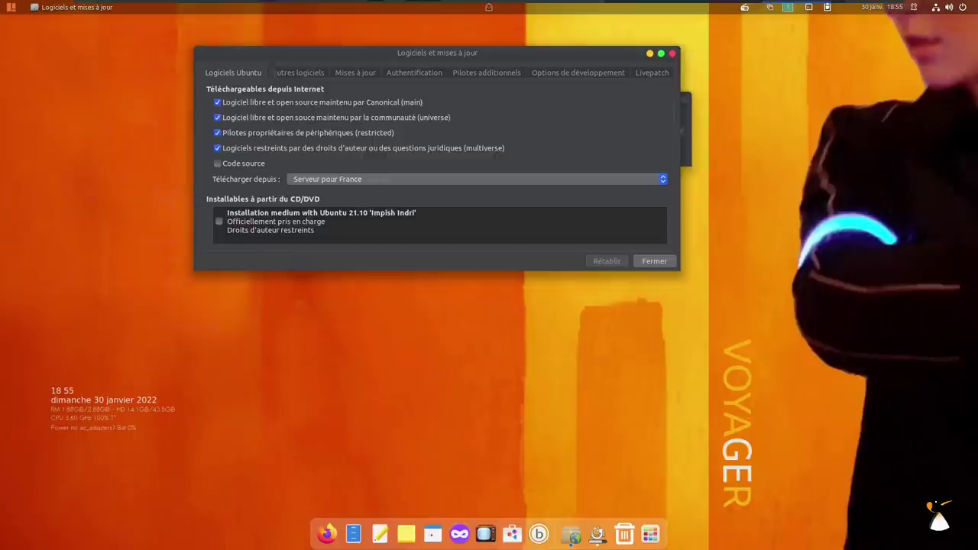
pyautogui.click(319, 72)
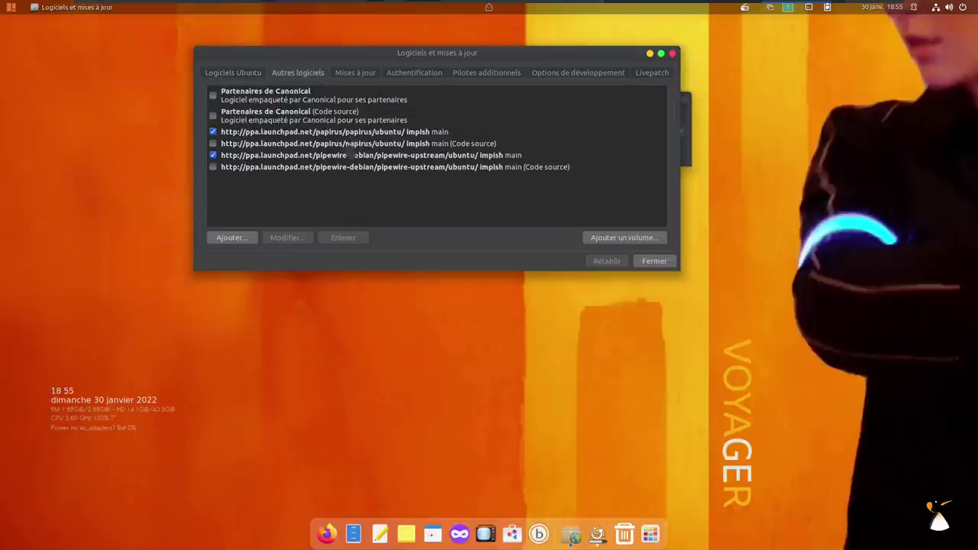
pyautogui.click(351, 155)
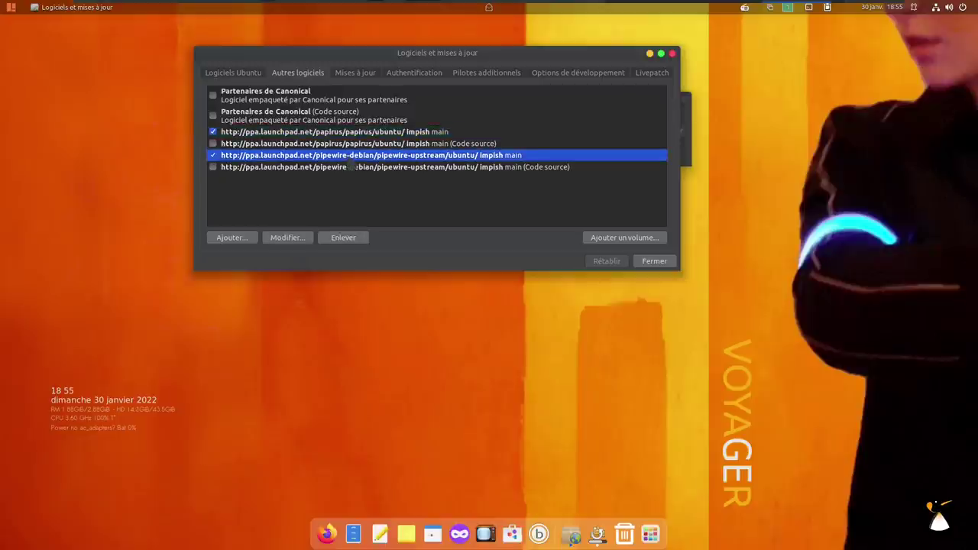
pyautogui.click(351, 135)
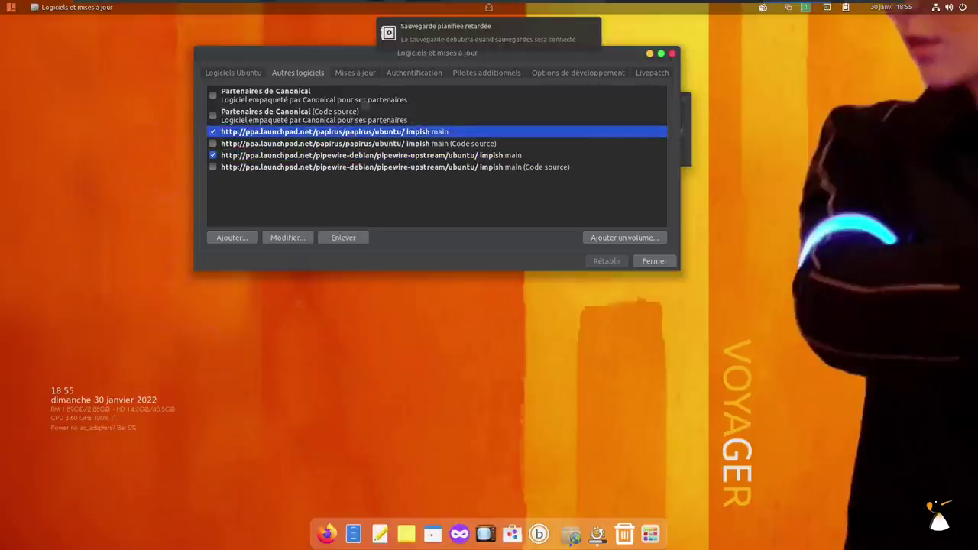
pyautogui.moveTo(344, 53); pyautogui.dragTo(374, 102)
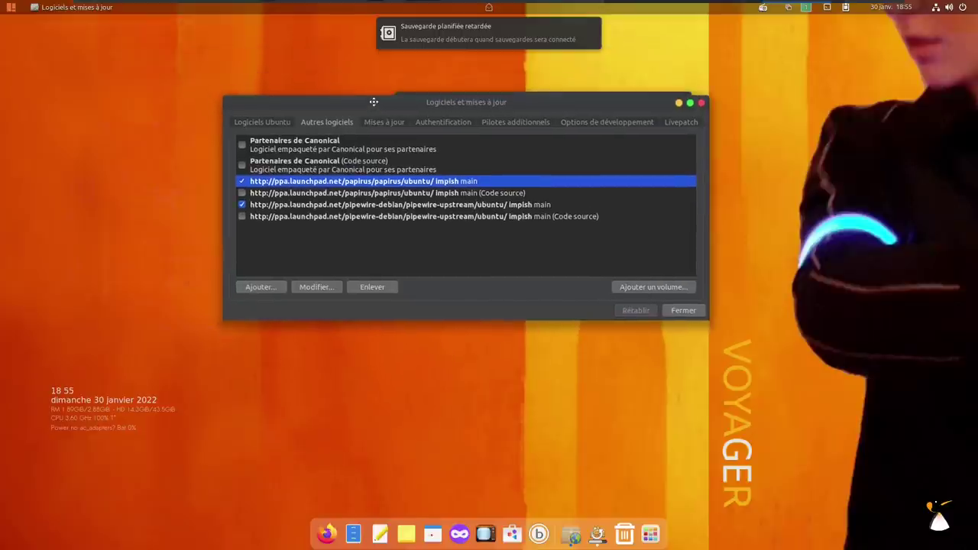
# Look through the update, authentication, additional driver, developer and Livepatch settings, and close Logiciels et mises à jour.
pyautogui.click(401, 124)
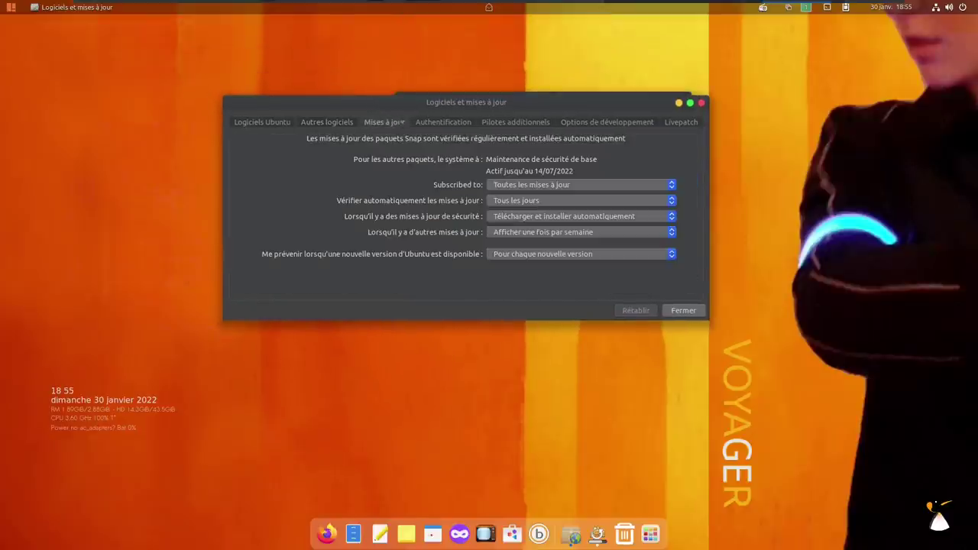
pyautogui.click(437, 122)
pyautogui.click(517, 122)
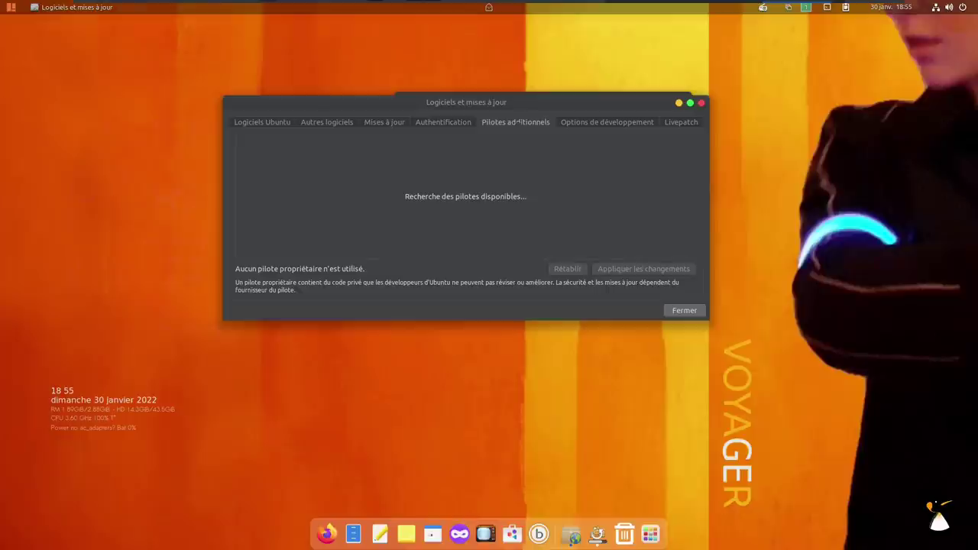
pyautogui.click(603, 122)
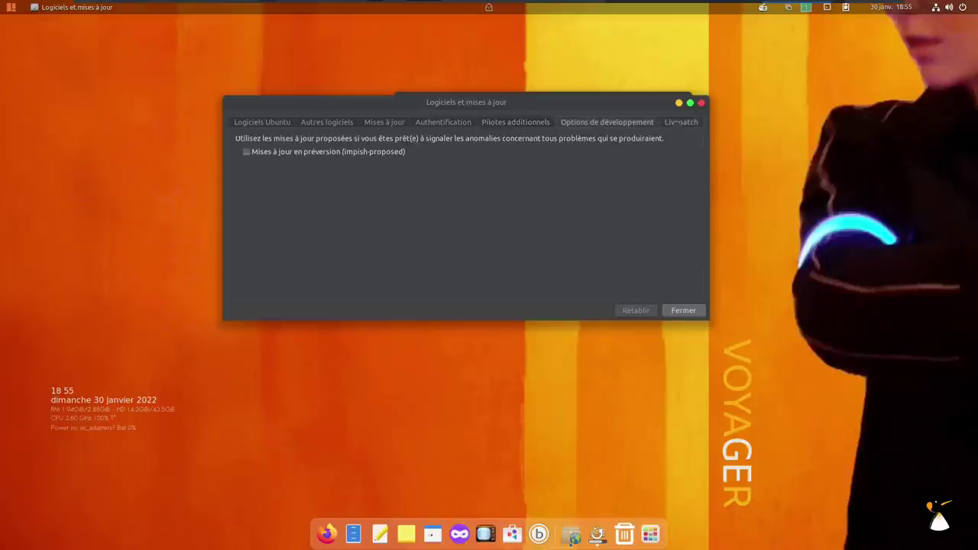
pyautogui.click(678, 123)
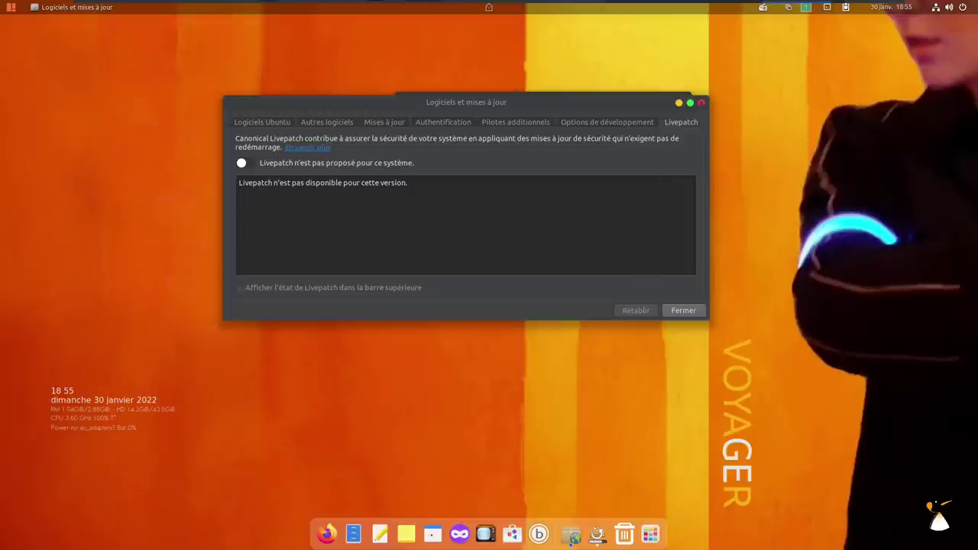
pyautogui.click(686, 311)
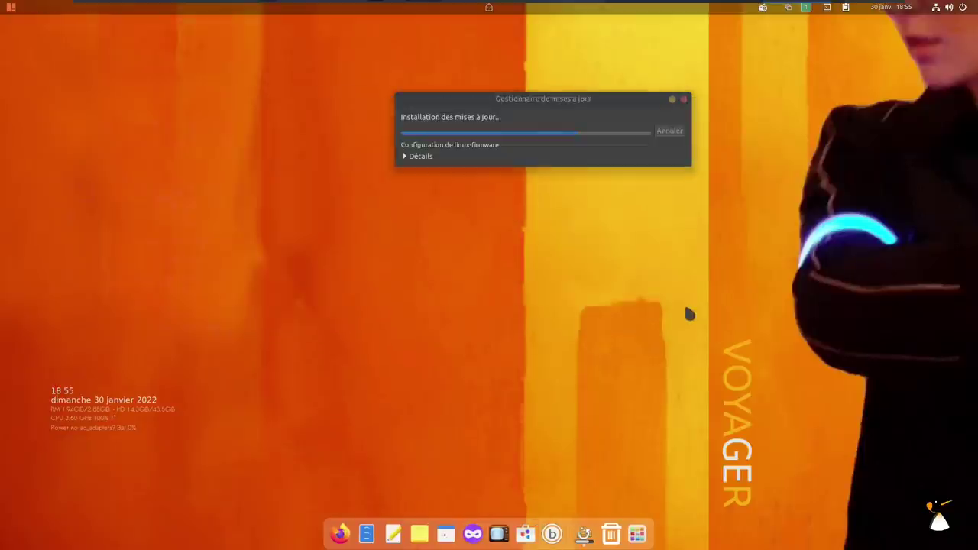
# Search the applications for "libre", open LibreOffice Calc and dismiss the tip of the day.
pyautogui.click(640, 535)
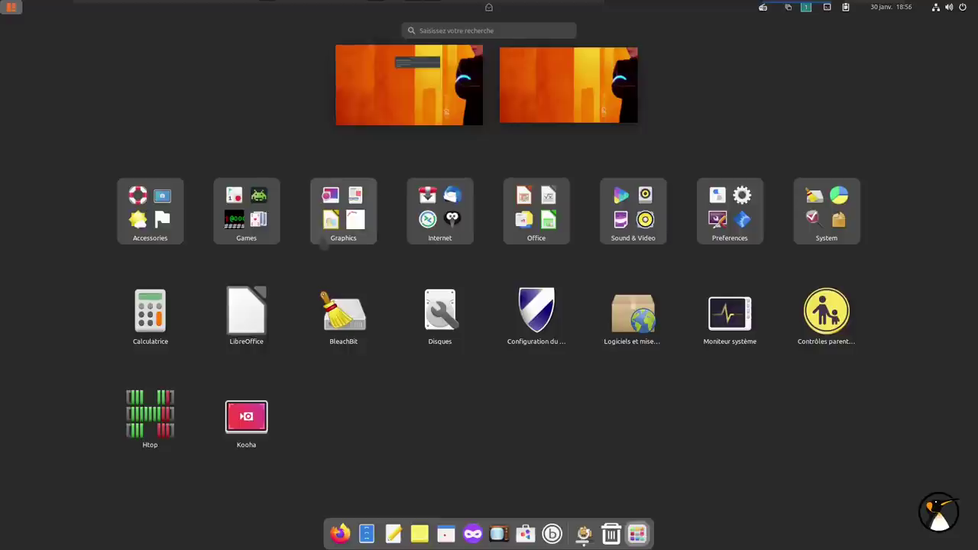
pyautogui.write('l')
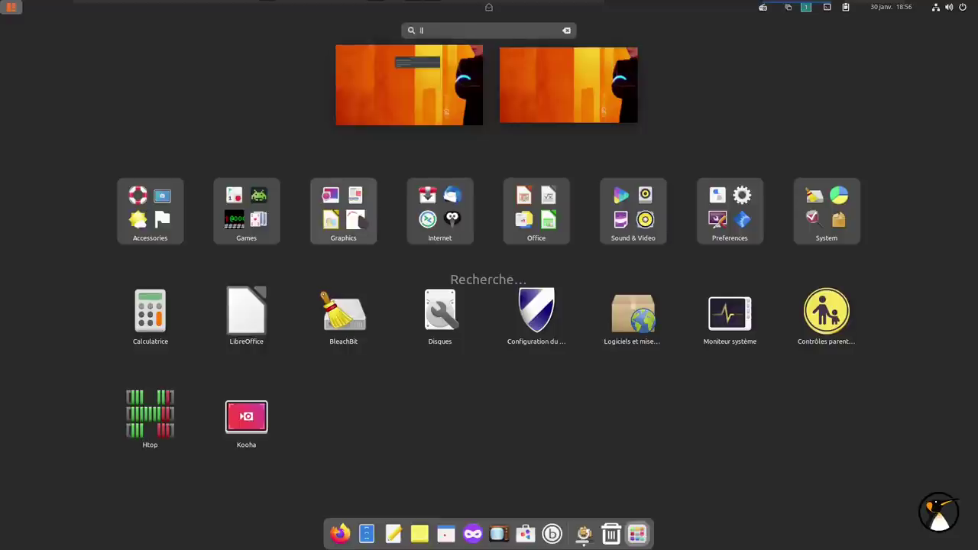
pyautogui.write('ibre')
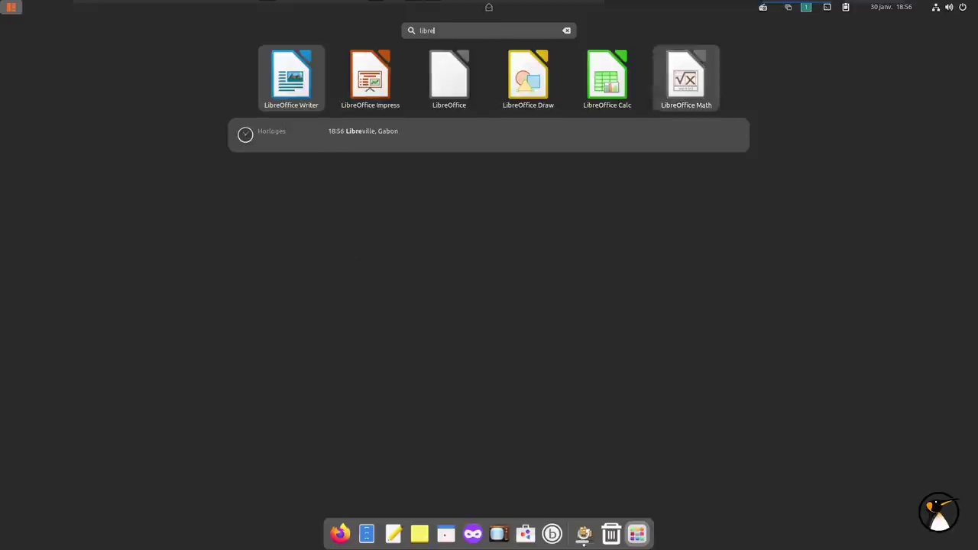
pyautogui.click(626, 88)
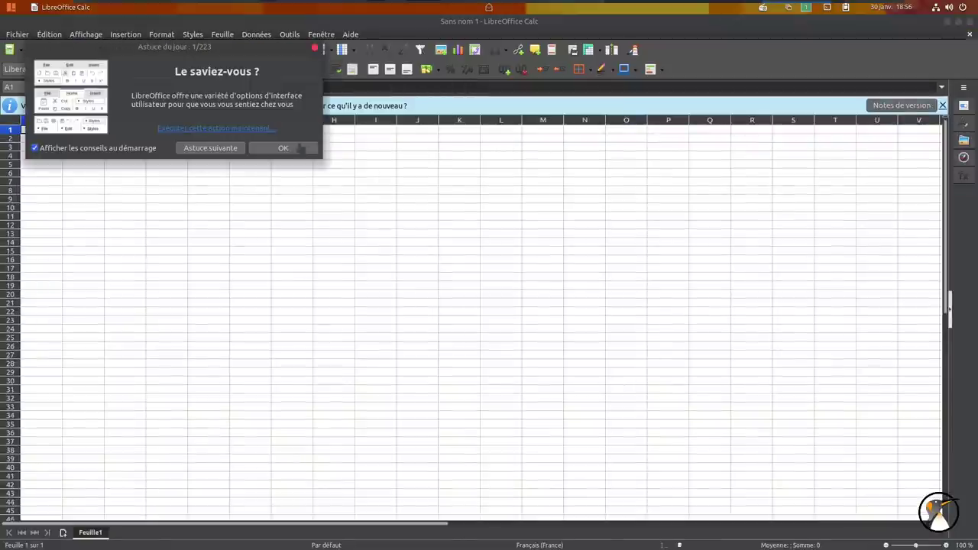
pyautogui.click(301, 148)
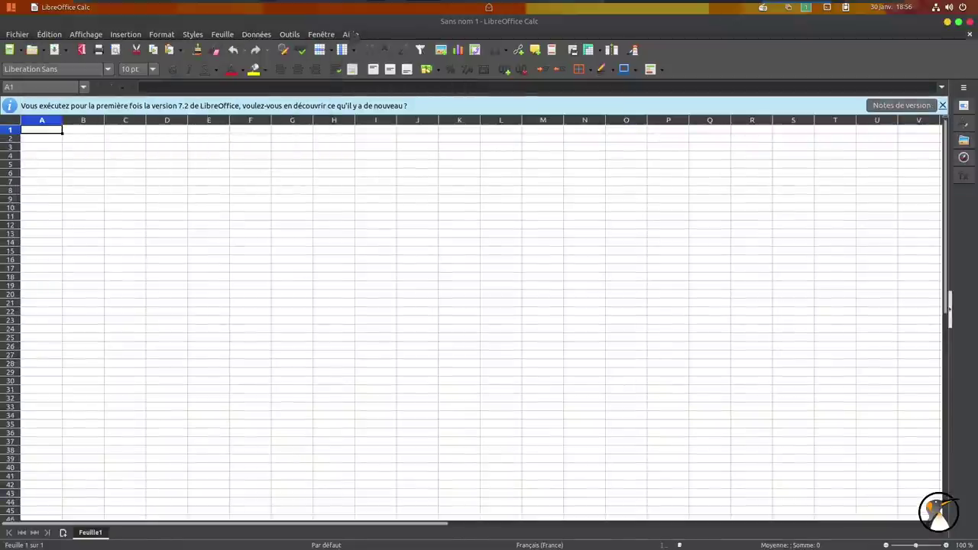
# View the LibreOffice version information in the À propos window and close it.
pyautogui.click(352, 34)
pyautogui.click(365, 170)
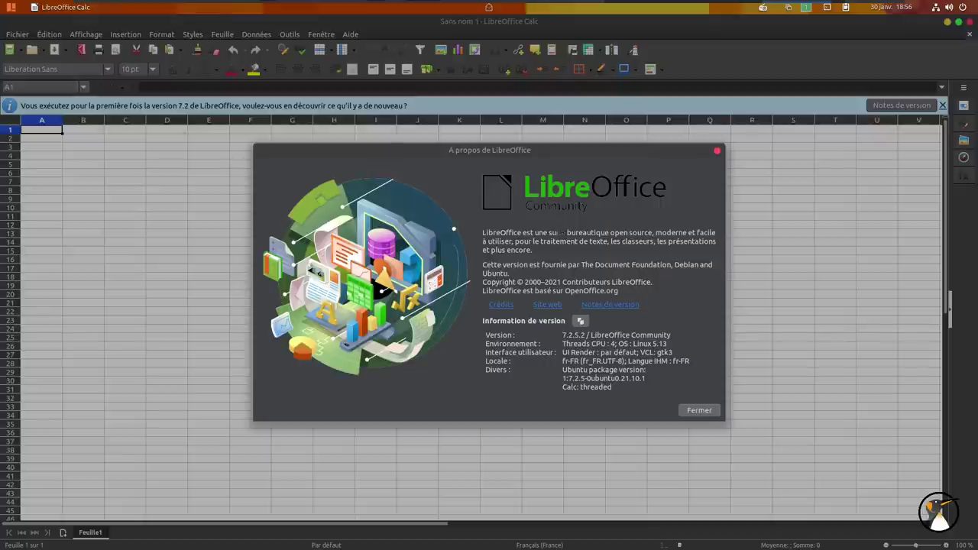
pyautogui.click(698, 410)
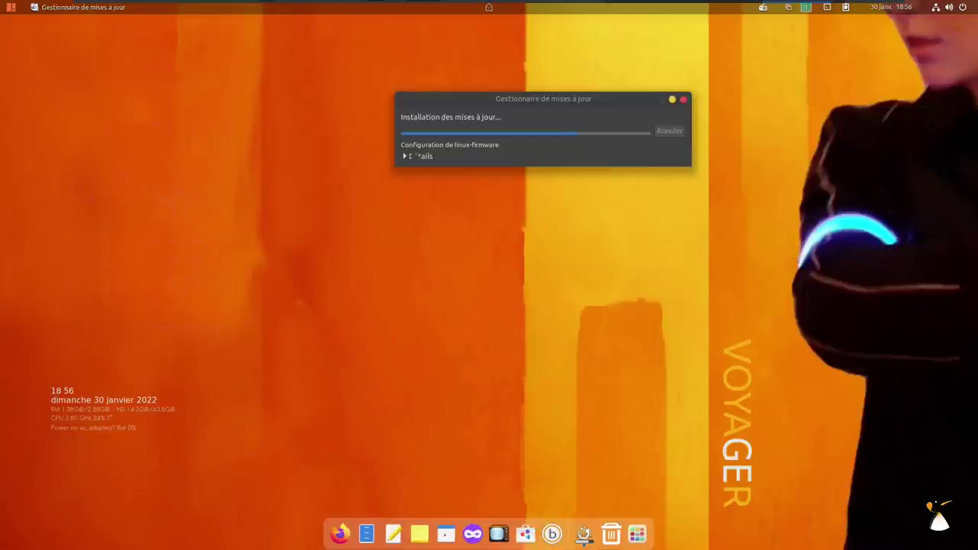
# Expand the update installation details, and get past the welcome screens in Firefox.
pyautogui.click(413, 156)
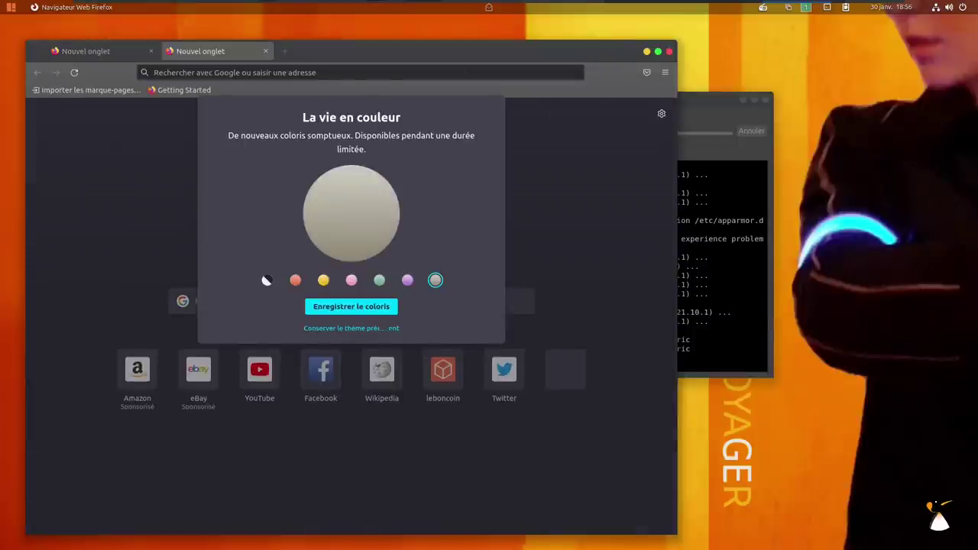
pyautogui.press('Return')
pyautogui.moveTo(659, 51); pyautogui.dragTo(808, 47)
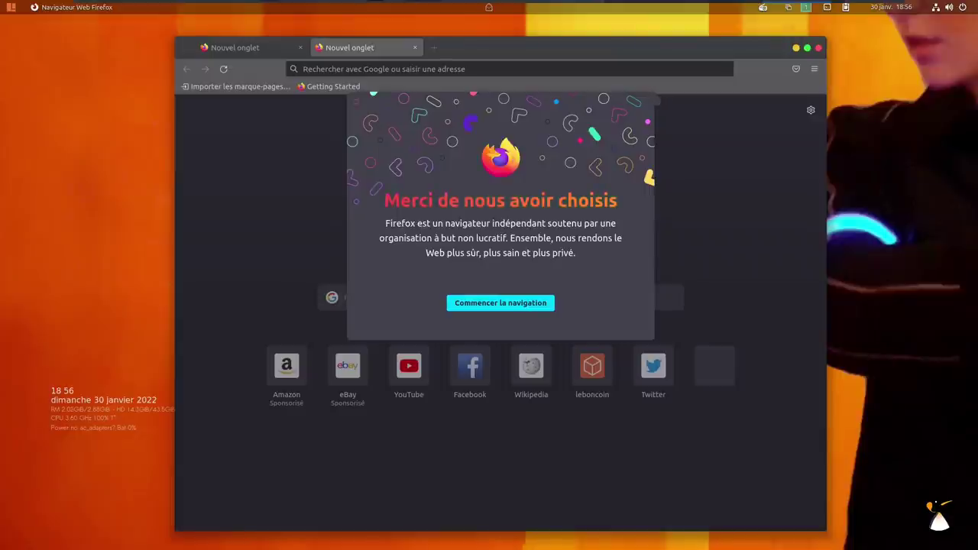
pyautogui.press('Return')
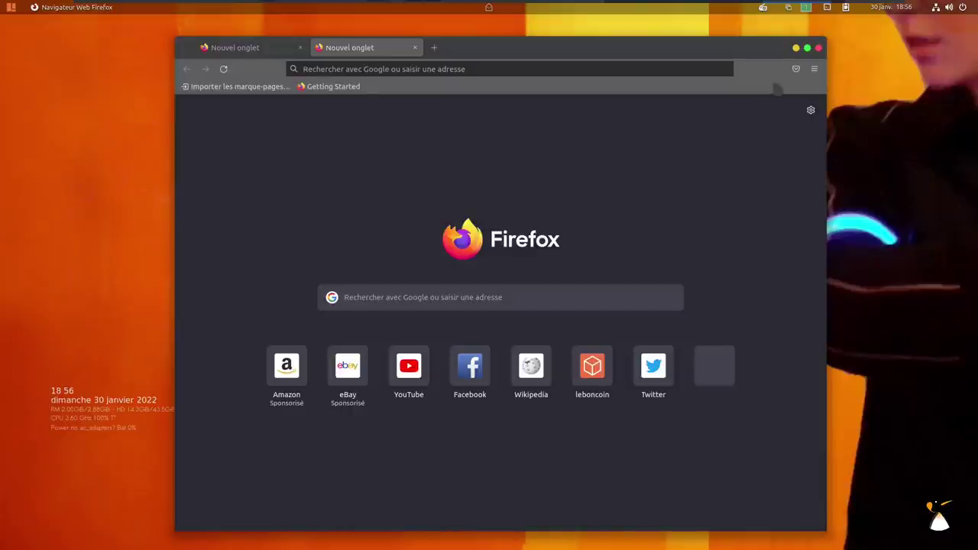
# View the Firefox version in À propos de Firefox, and close both that window and the browser.
pyautogui.click(814, 69)
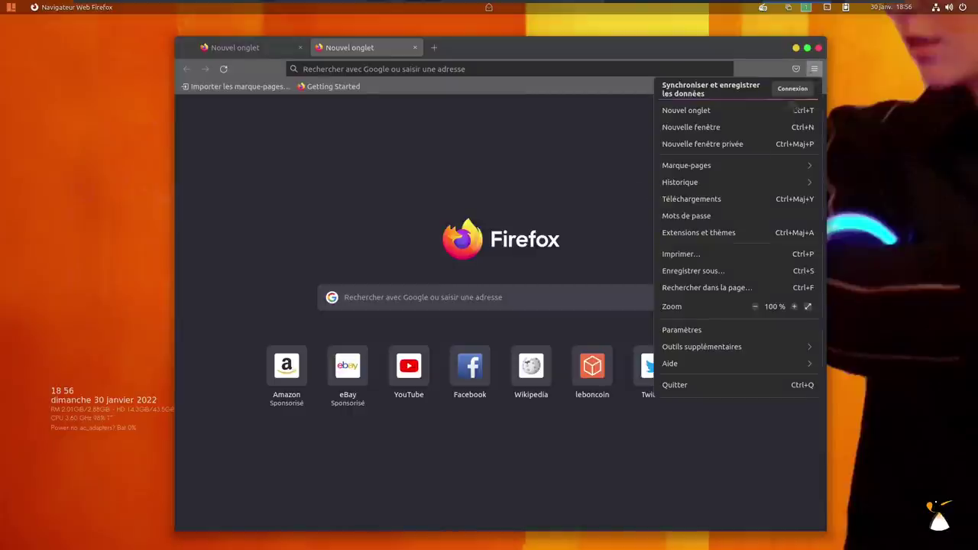
pyautogui.click(680, 364)
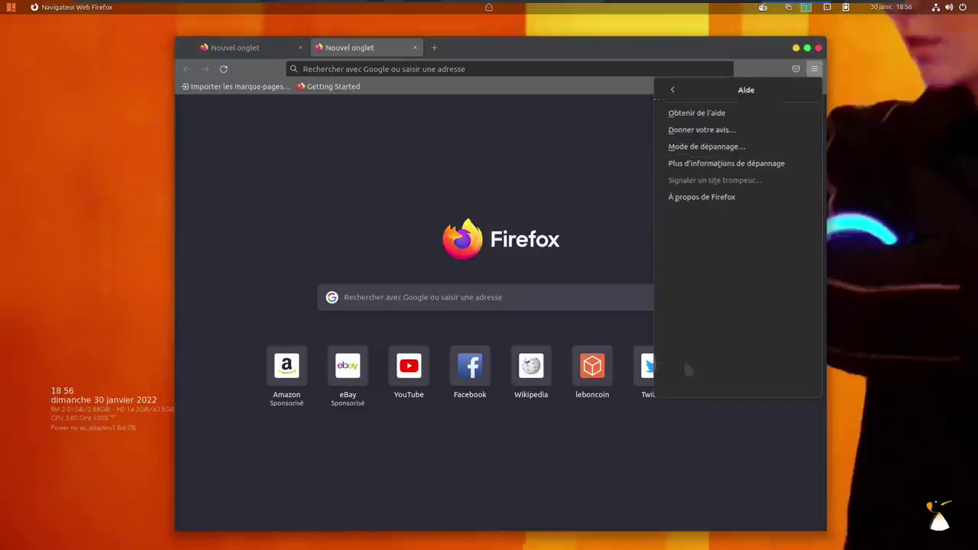
pyautogui.click(691, 193)
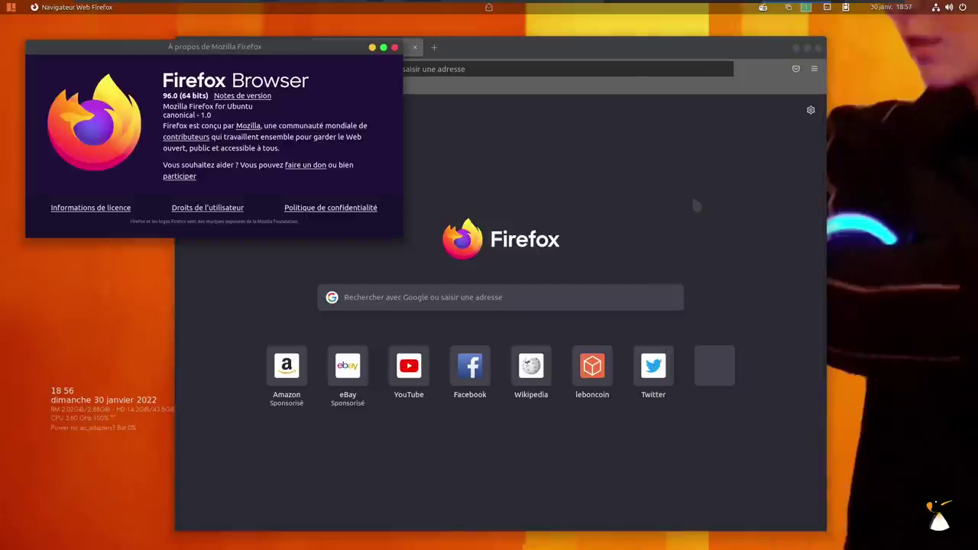
pyautogui.click(395, 47)
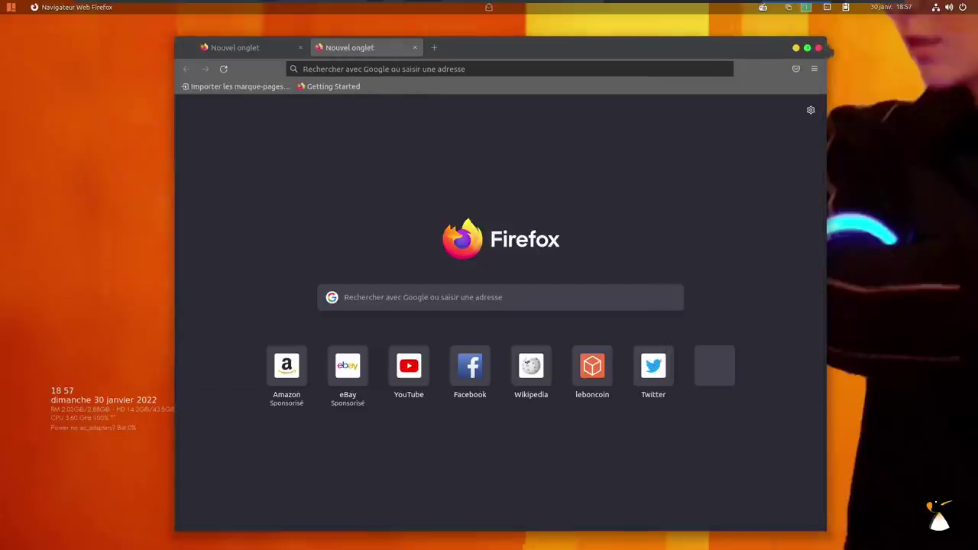
pyautogui.click(816, 47)
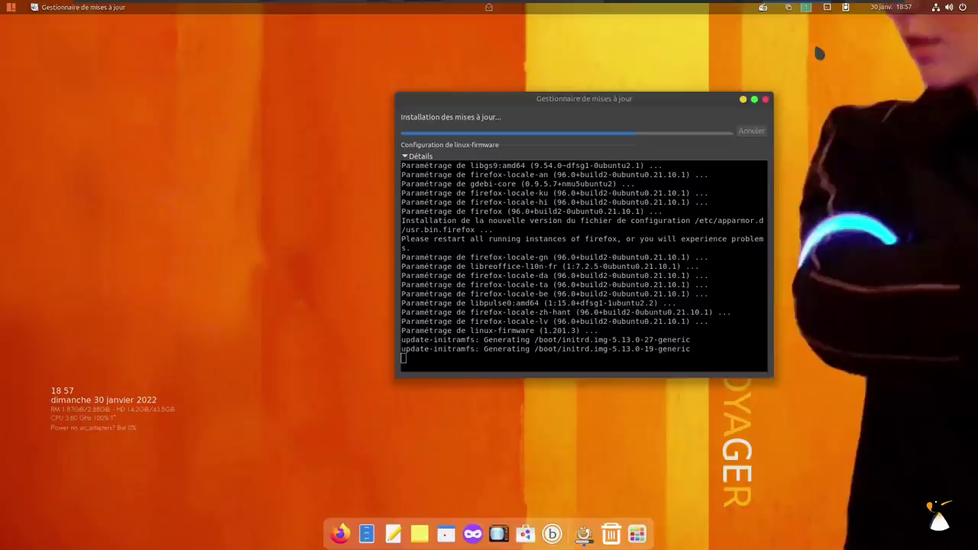